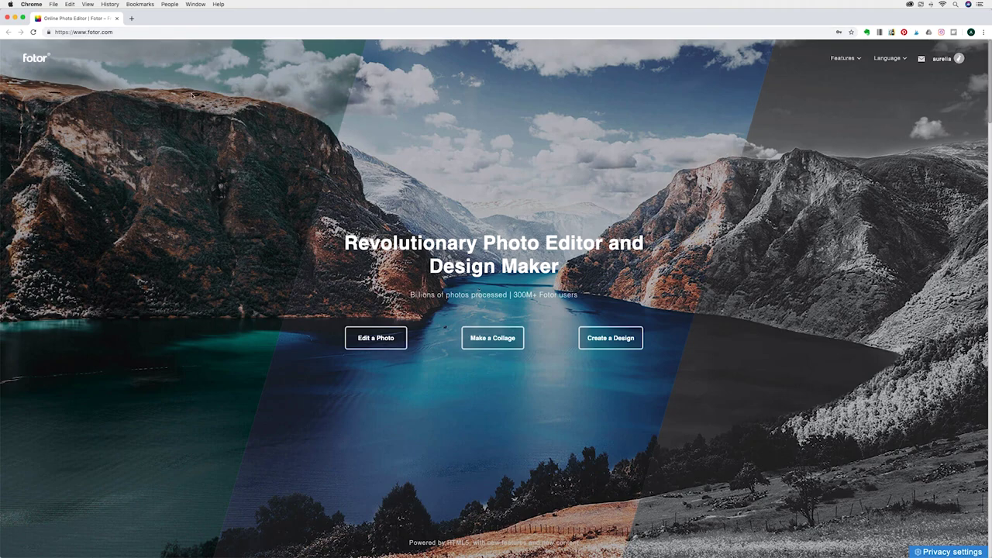
Open the new design gallery and choose to start a custom-size design.
{"action": "left_click", "coordinate": [612, 342]}
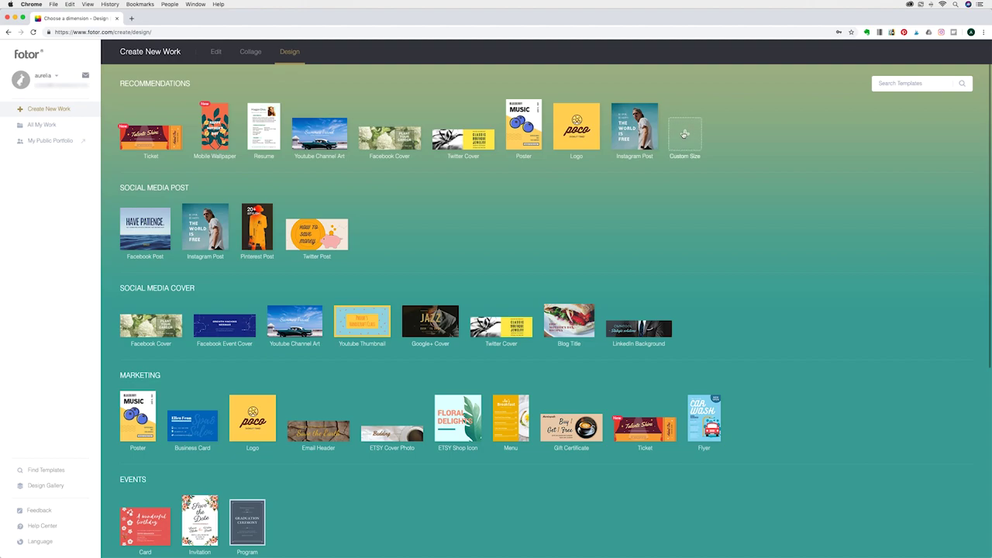
{"action": "left_click", "coordinate": [684, 134]}
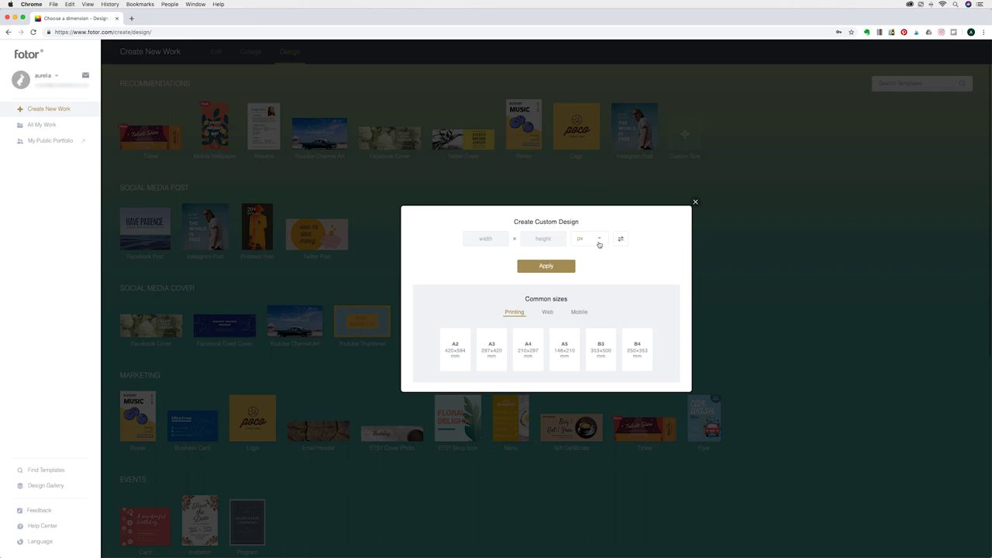
Switch the custom size units to inches and enter width 5 and height 7.
{"action": "left_click", "coordinate": [599, 242]}
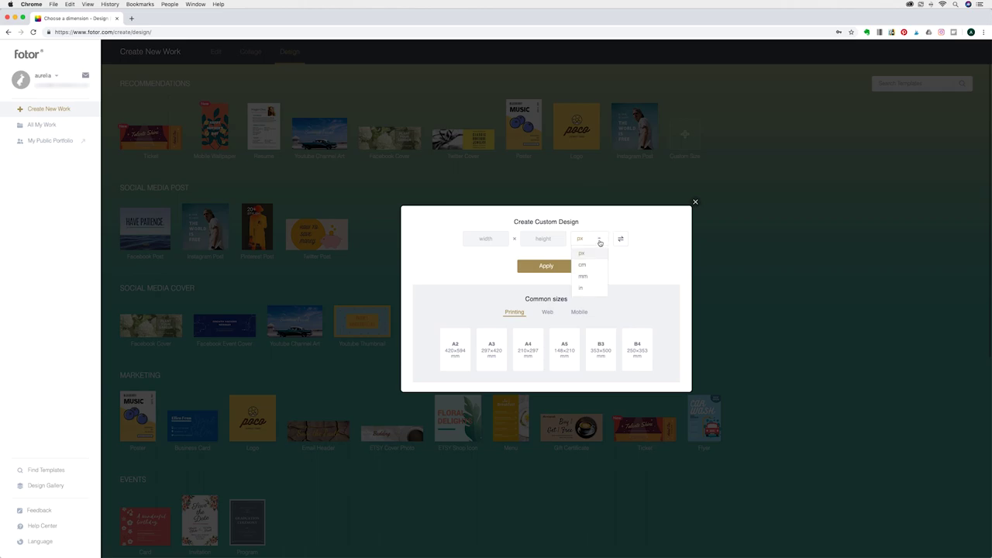
{"action": "left_click", "coordinate": [593, 293]}
{"action": "left_click", "coordinate": [484, 239]}
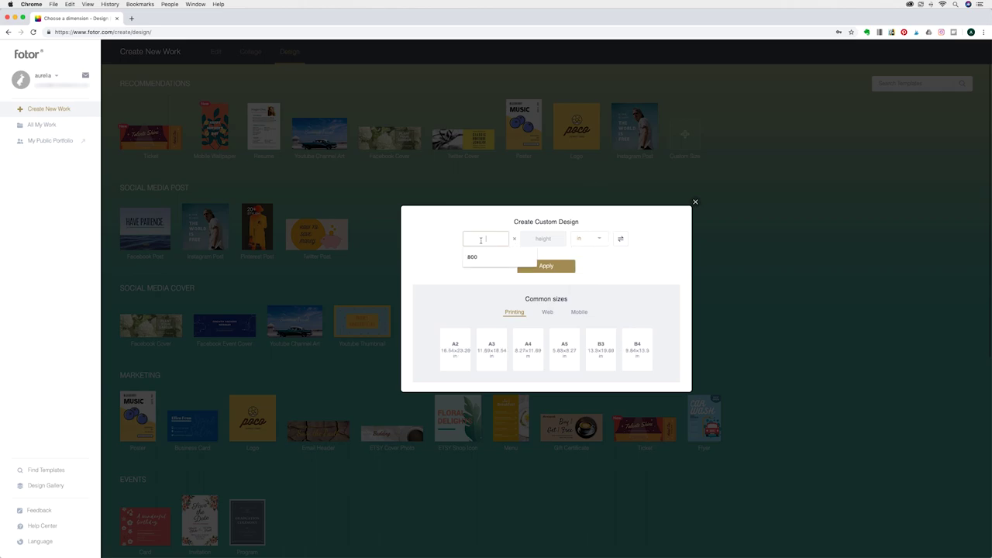
{"action": "type", "text": "5"}
{"action": "left_click", "coordinate": [544, 240]}
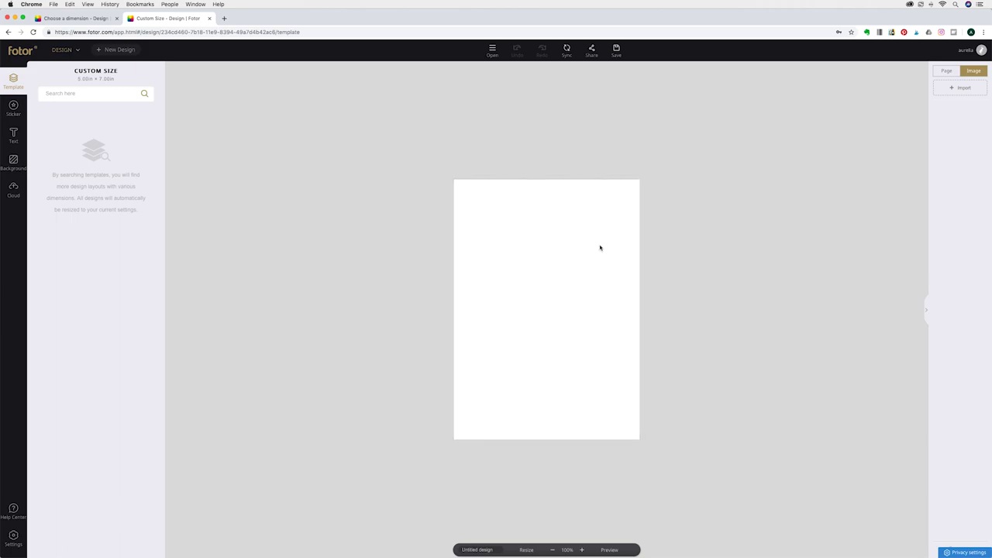
Import Ebony Atmosphere.jpg from the Ebony Atmosphere folder into the uploaded images.
{"action": "scroll", "coordinate": [599, 248], "scroll_direction": "up", "scroll_amount": 5}
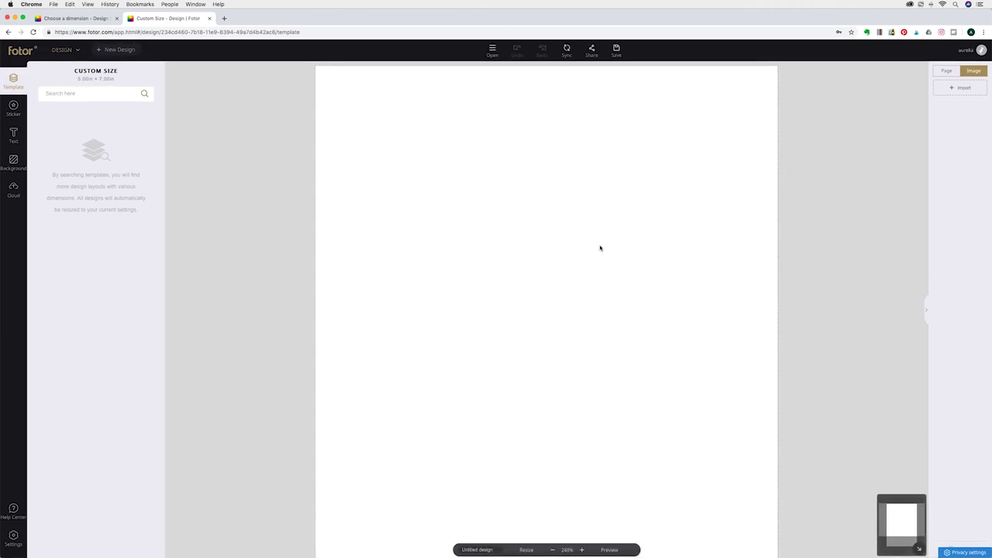
{"action": "scroll", "coordinate": [600, 248], "scroll_direction": "down", "scroll_amount": 1}
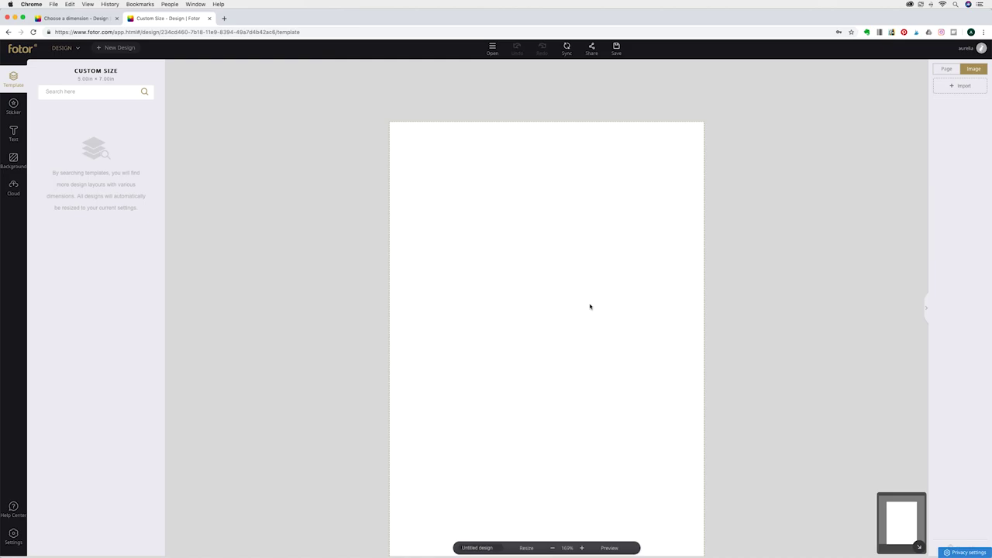
{"action": "scroll", "coordinate": [579, 336], "scroll_direction": "down", "scroll_amount": 2}
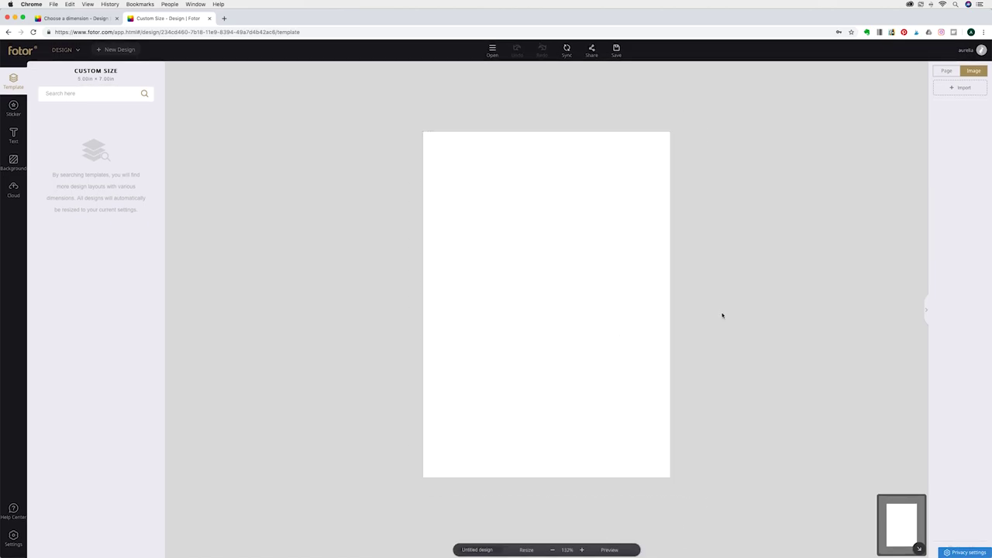
{"action": "left_click", "coordinate": [965, 92]}
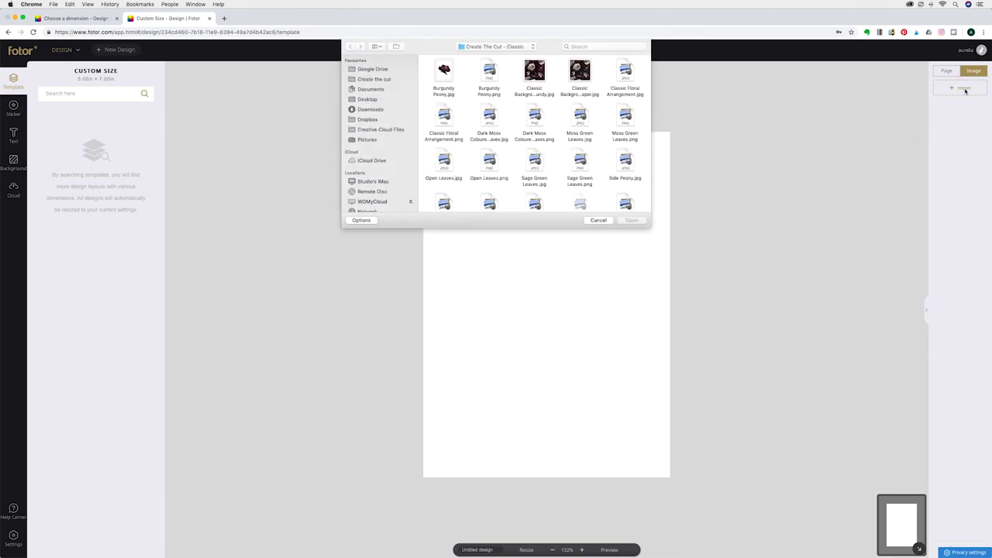
{"action": "left_click", "coordinate": [514, 46]}
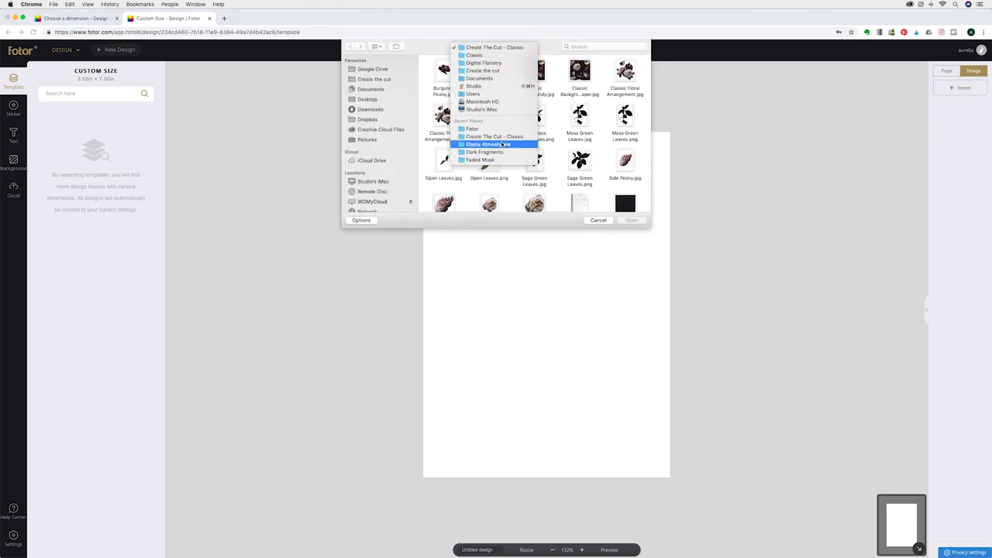
{"action": "left_click", "coordinate": [508, 145]}
{"action": "left_click", "coordinate": [440, 70]}
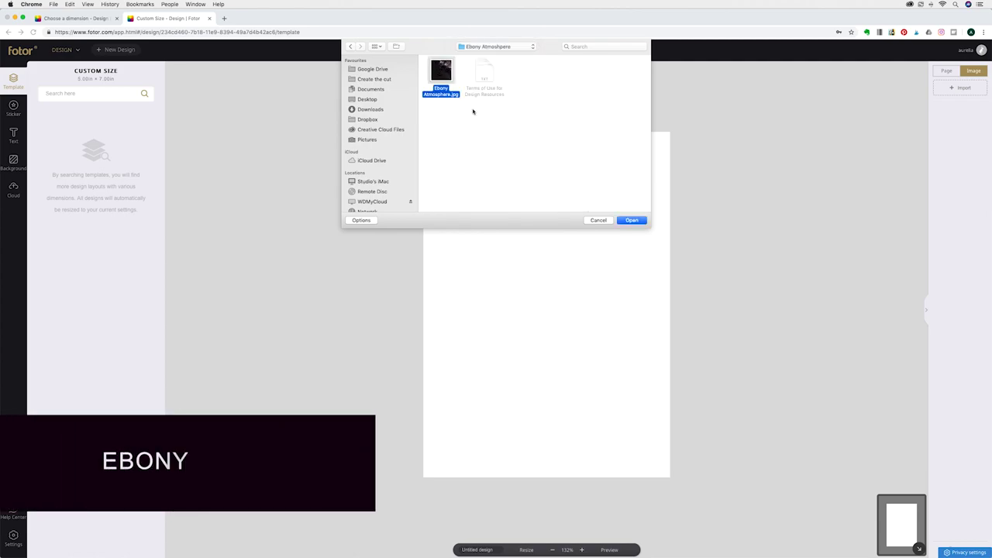
{"action": "left_click", "coordinate": [631, 221]}
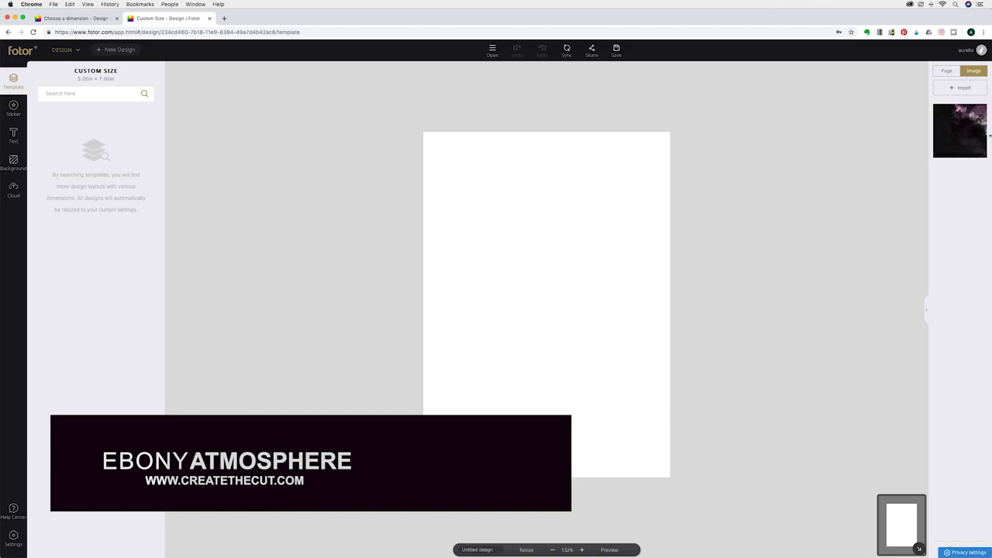
Place the Ebony Atmosphere texture on the page, oversize it and rotate it so the lighter clouds sit lower.
{"action": "left_click", "coordinate": [957, 145]}
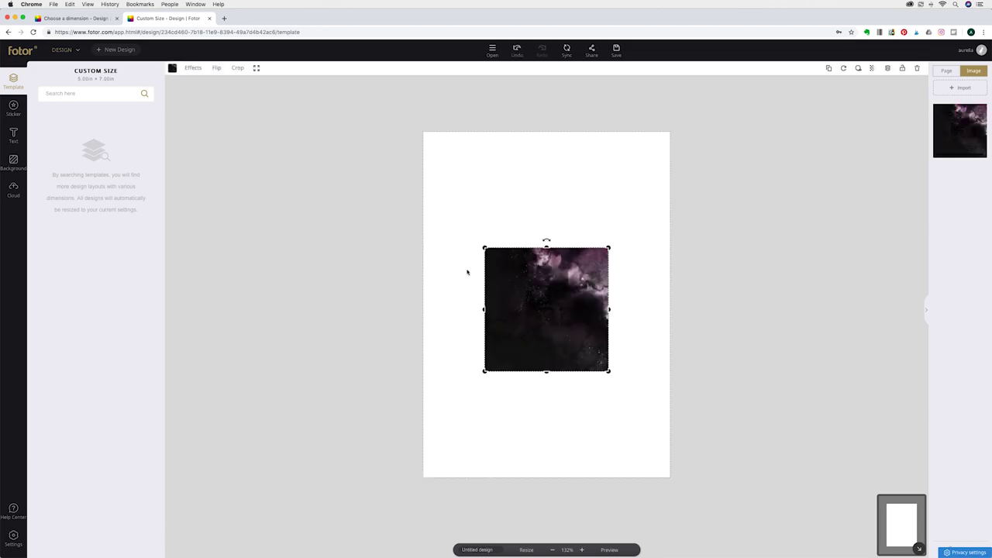
{"action": "left_click_drag", "start_coordinate": [609, 248], "coordinate": [751, 104]}
{"action": "left_click_drag", "start_coordinate": [484, 371], "coordinate": [349, 529]}
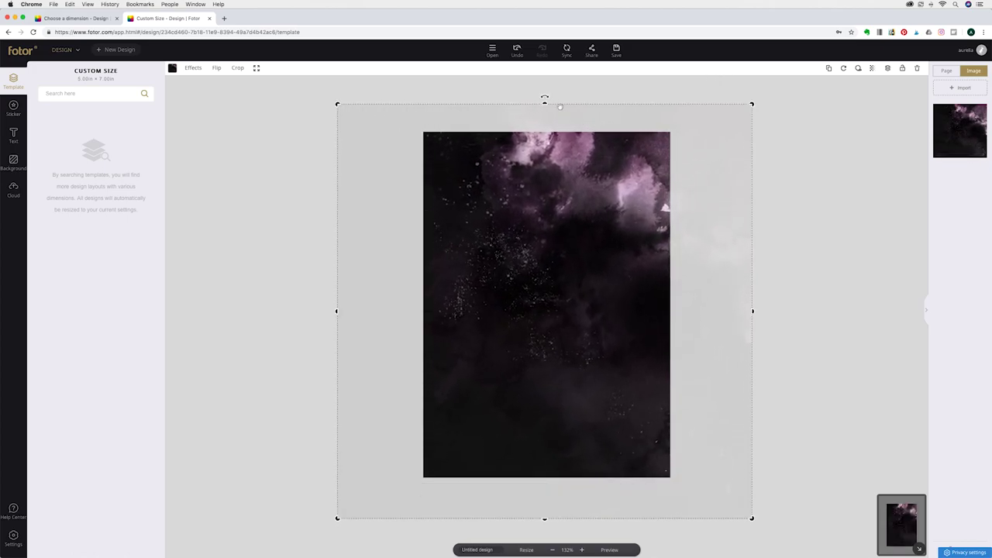
{"action": "left_click_drag", "start_coordinate": [543, 99], "coordinate": [543, 525]}
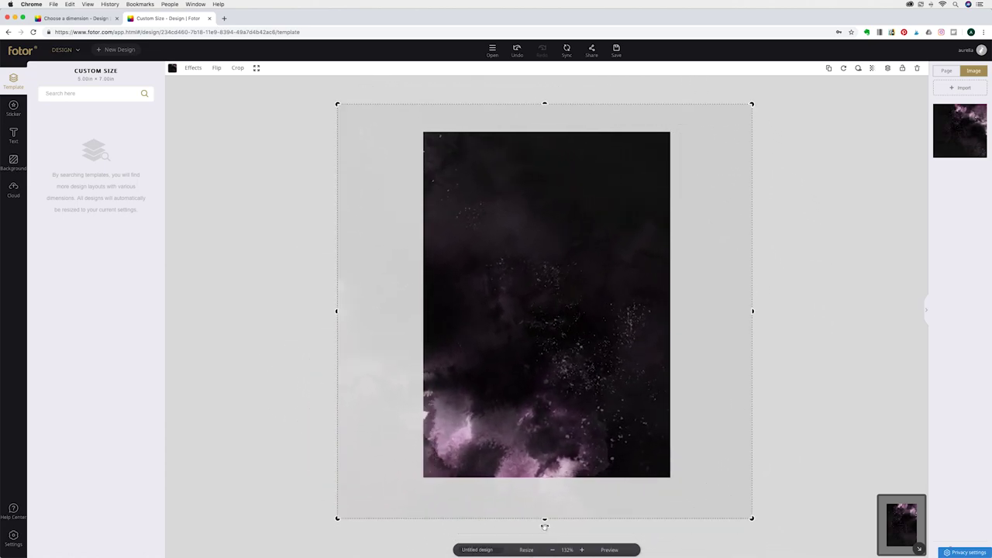
{"action": "left_click_drag", "start_coordinate": [578, 246], "coordinate": [542, 263]}
Enlarge and reposition the texture so the page stays mostly dark, then lock it.
{"action": "left_click_drag", "start_coordinate": [689, 85], "coordinate": [739, 78]}
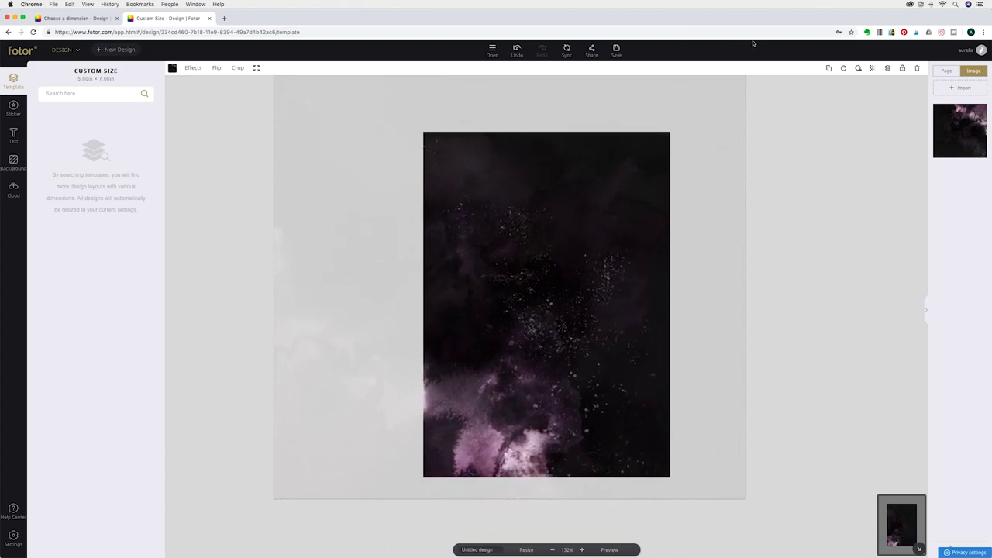
{"action": "left_click_drag", "start_coordinate": [572, 251], "coordinate": [518, 339]}
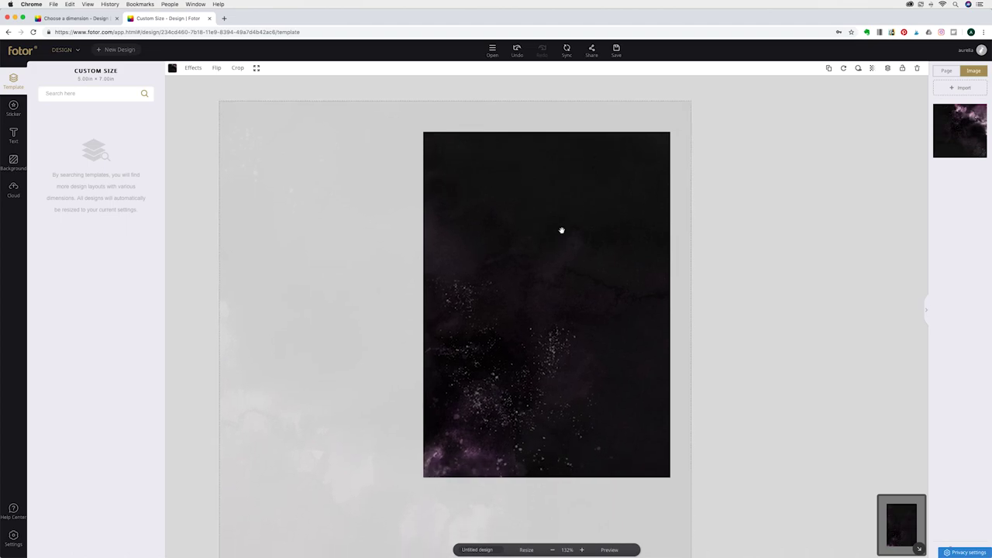
{"action": "left_click_drag", "start_coordinate": [690, 101], "coordinate": [762, 49]}
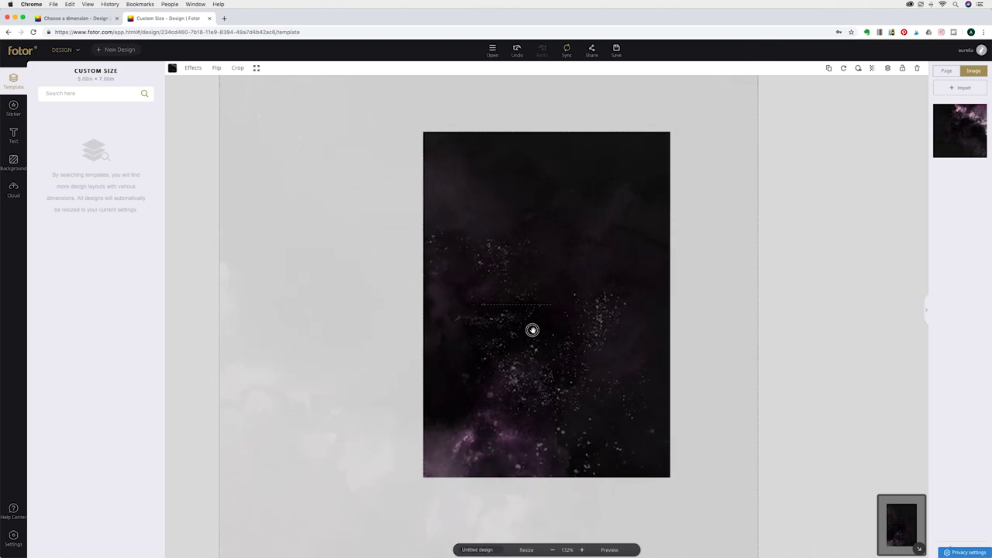
{"action": "left_click_drag", "start_coordinate": [531, 330], "coordinate": [582, 226]}
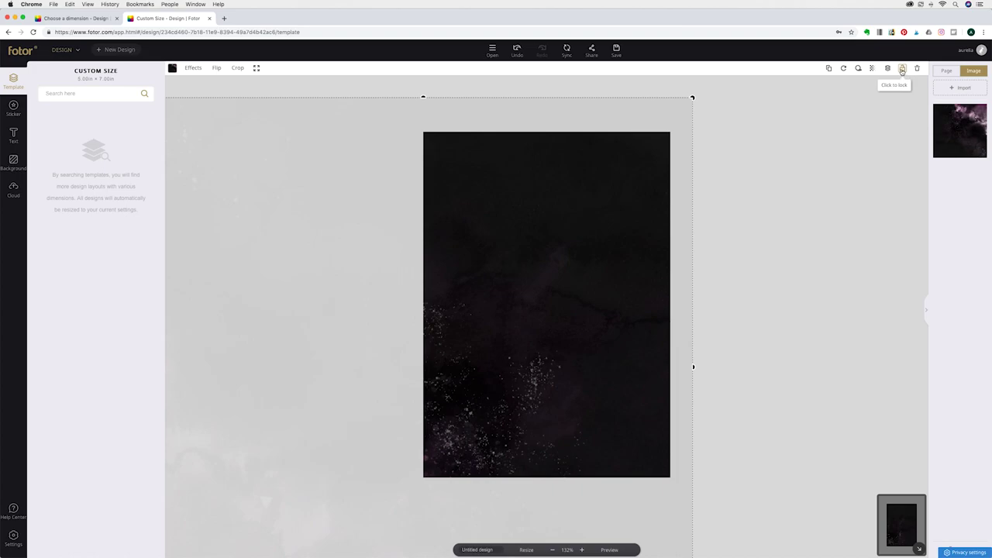
{"action": "left_click", "coordinate": [902, 69]}
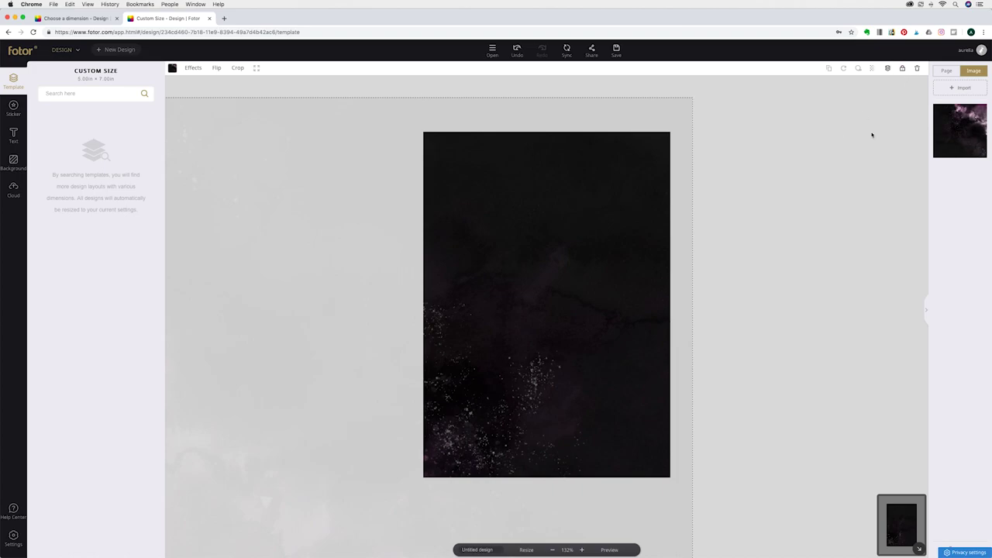
Import Classic Floral Arrangement.png from the Create The Cut - Classic folder and place it on the page.
{"action": "left_click", "coordinate": [961, 89]}
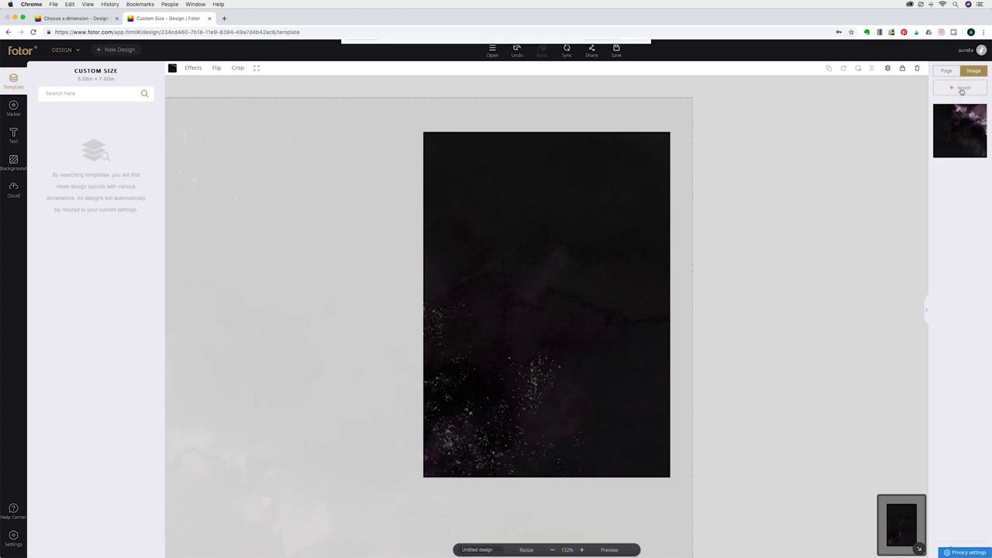
{"action": "left_click", "coordinate": [487, 48]}
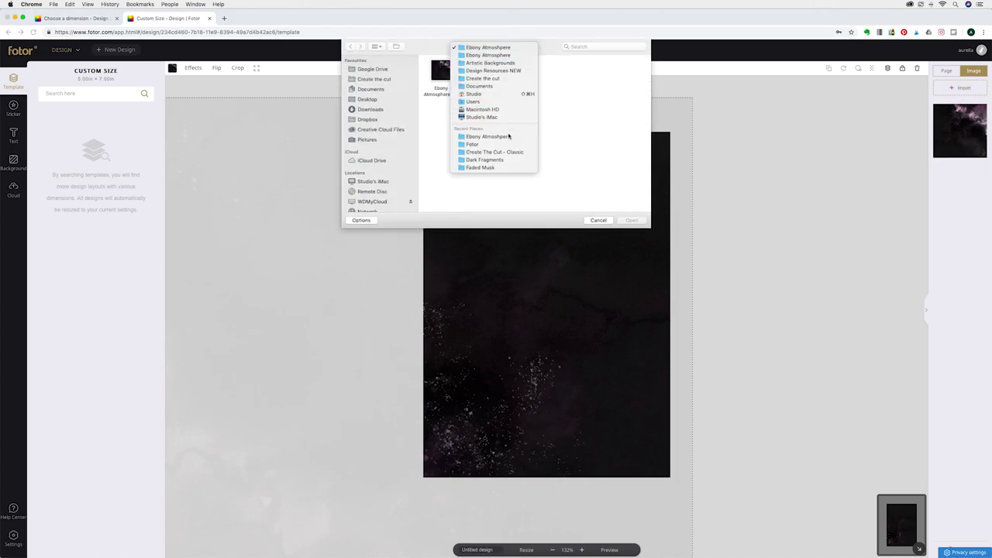
{"action": "left_click", "coordinate": [494, 152]}
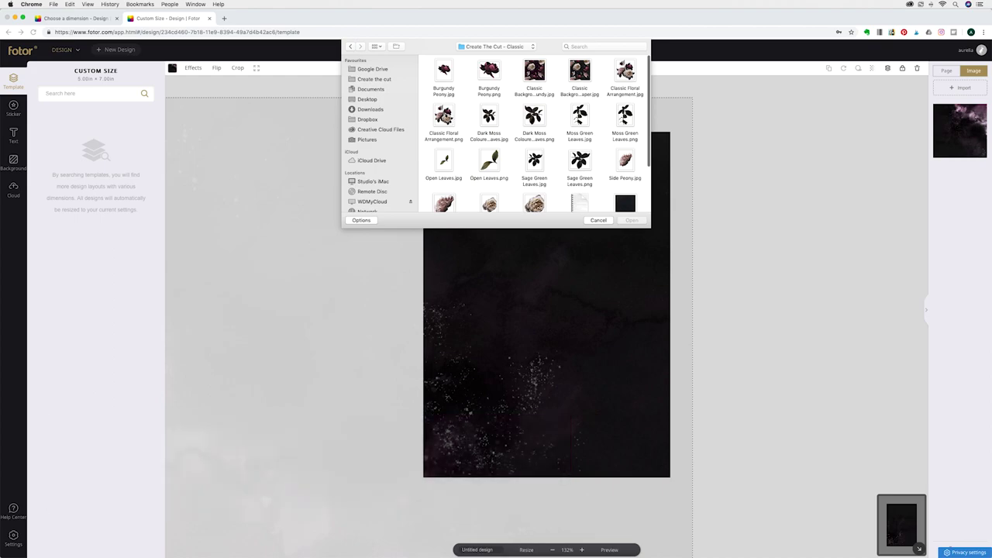
{"action": "left_click", "coordinate": [444, 115]}
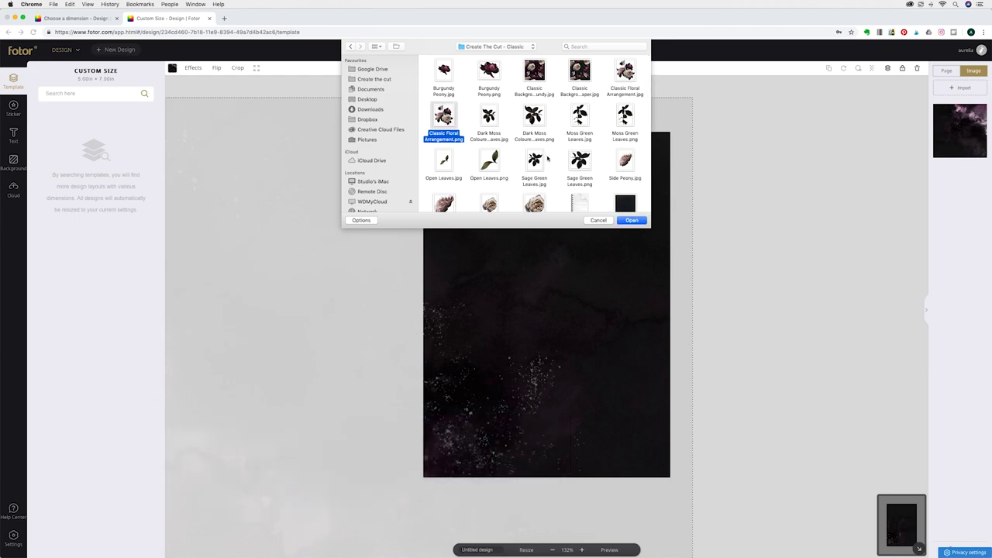
{"action": "left_click", "coordinate": [632, 221]}
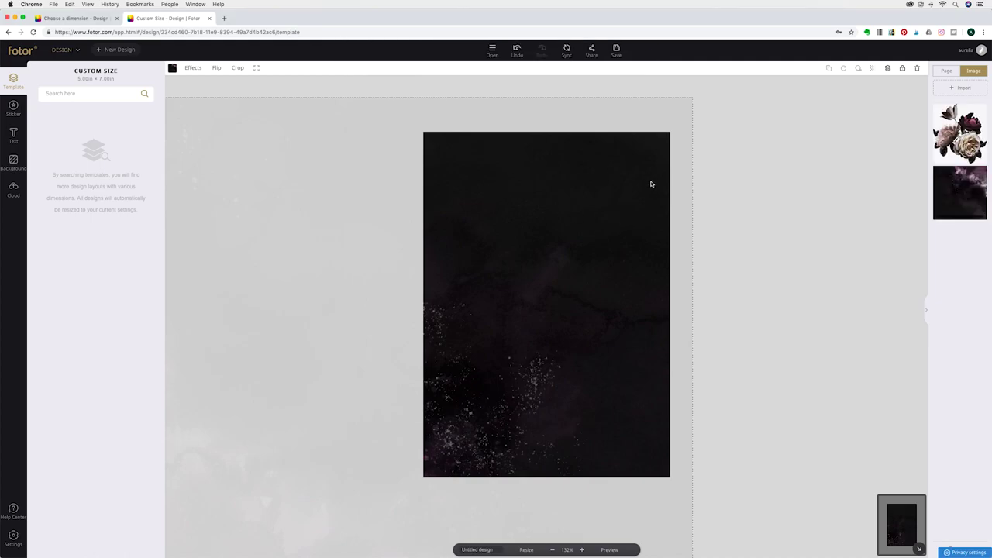
{"action": "left_click", "coordinate": [957, 132]}
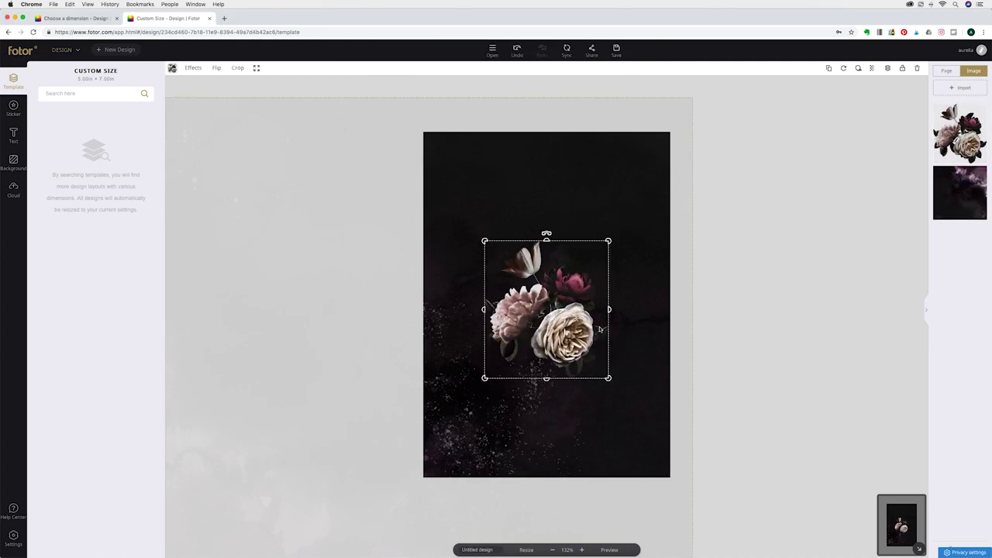
Enlarge the bouquet and set it in the top-left corner, bleeding off the top and left edges.
{"action": "left_click_drag", "start_coordinate": [563, 309], "coordinate": [485, 182]}
{"action": "left_click_drag", "start_coordinate": [525, 251], "coordinate": [500, 214]}
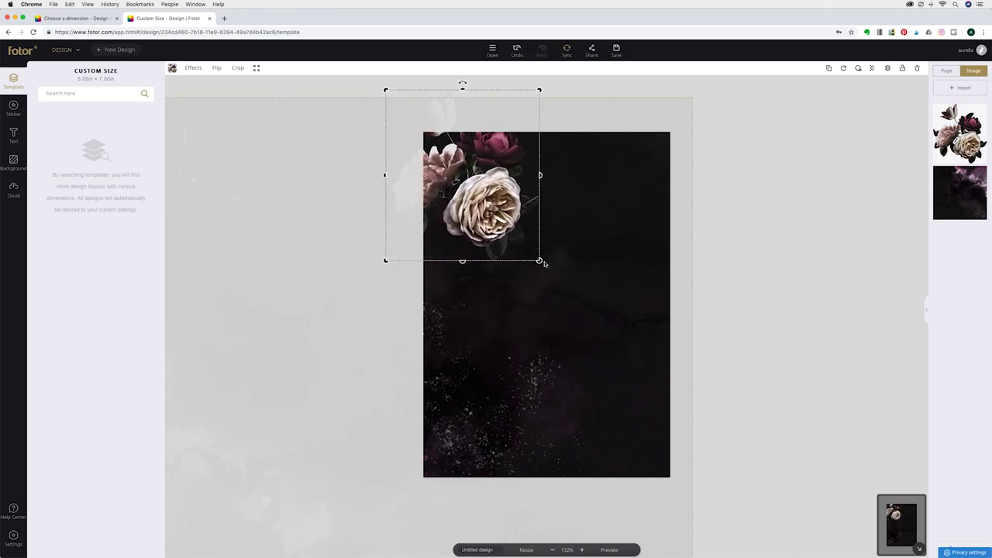
{"action": "left_click_drag", "start_coordinate": [540, 262], "coordinate": [561, 284]}
{"action": "mouse_move", "coordinate": [509, 222]}
{"action": "left_mouse_down"}
{"action": "mouse_move", "coordinate": [514, 247]}
{"action": "mouse_move", "coordinate": [496, 224]}
{"action": "mouse_move", "coordinate": [536, 221]}
{"action": "mouse_move", "coordinate": [526, 216]}
{"action": "mouse_move", "coordinate": [523, 229]}
{"action": "mouse_move", "coordinate": [507, 230]}
{"action": "left_mouse_up"}
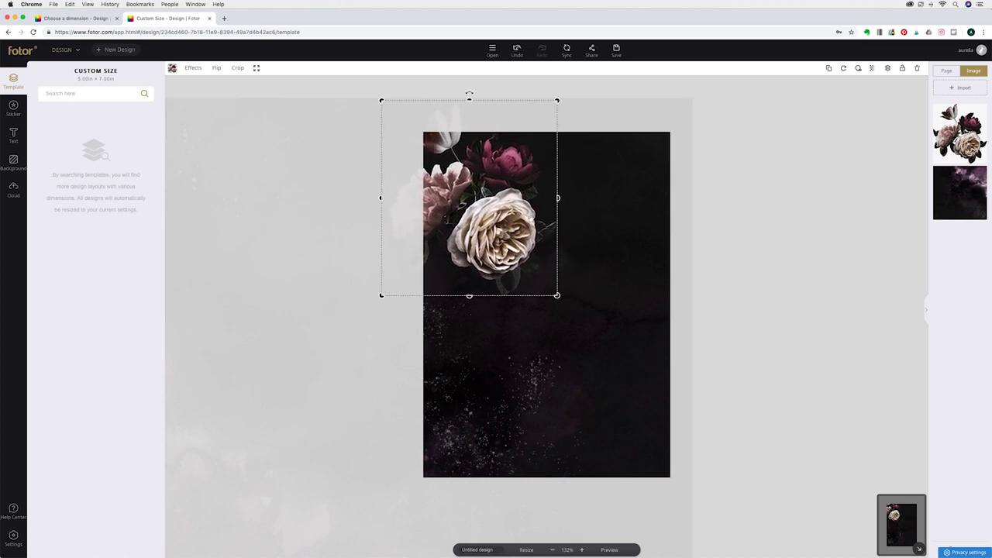
{"action": "left_click", "coordinate": [595, 215]}
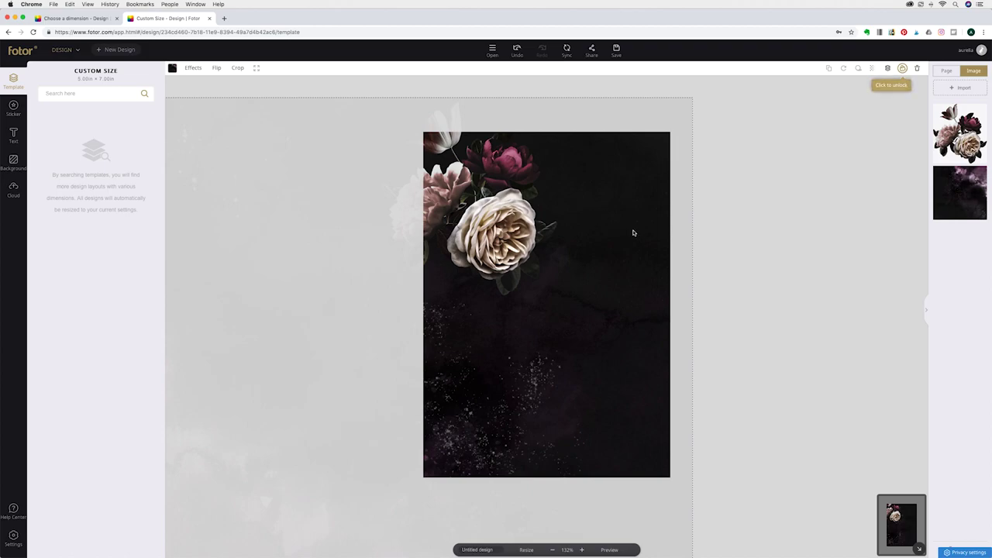
Import Open Leaves.png, add it to the page and flip it horizontally.
{"action": "left_click", "coordinate": [960, 88]}
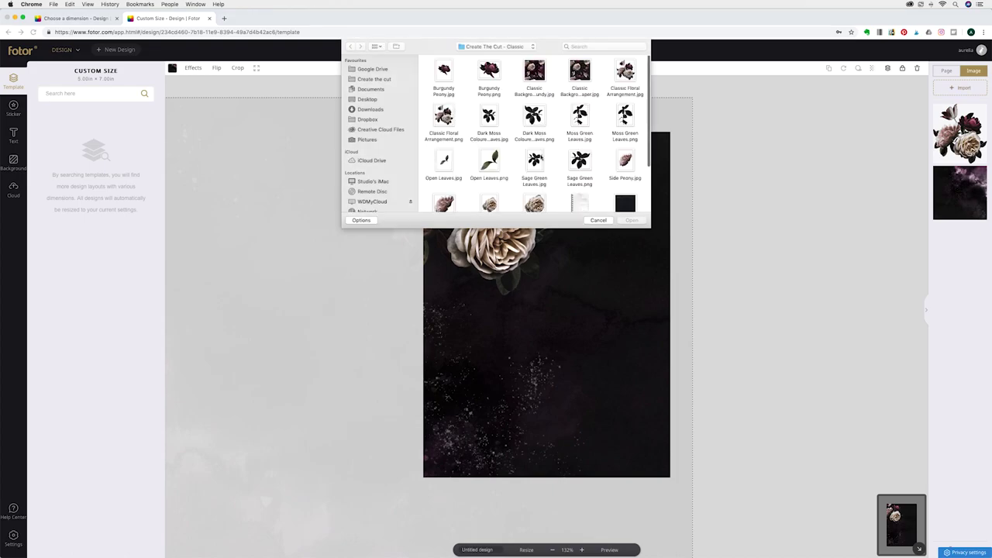
{"action": "left_click", "coordinate": [489, 162]}
{"action": "left_click", "coordinate": [631, 220]}
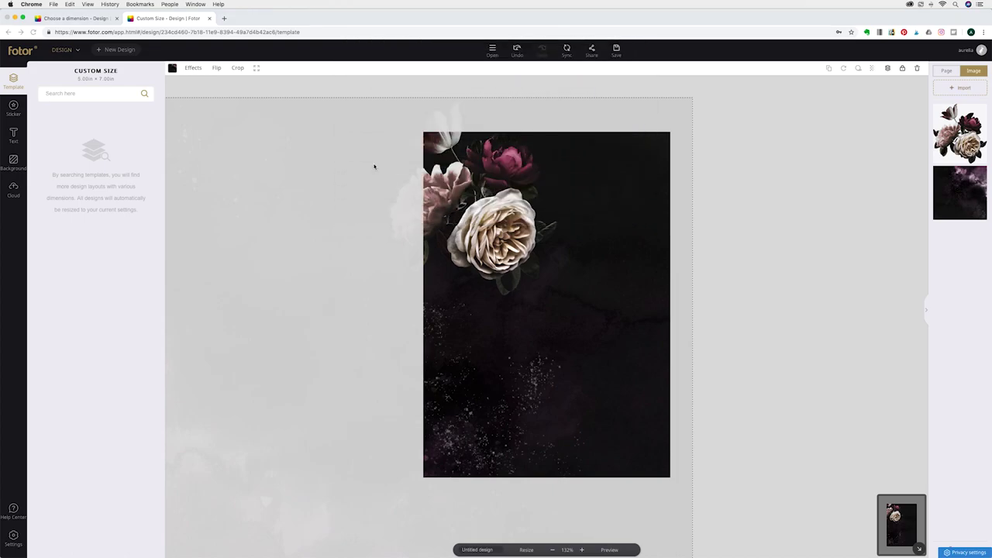
{"action": "left_click", "coordinate": [959, 133]}
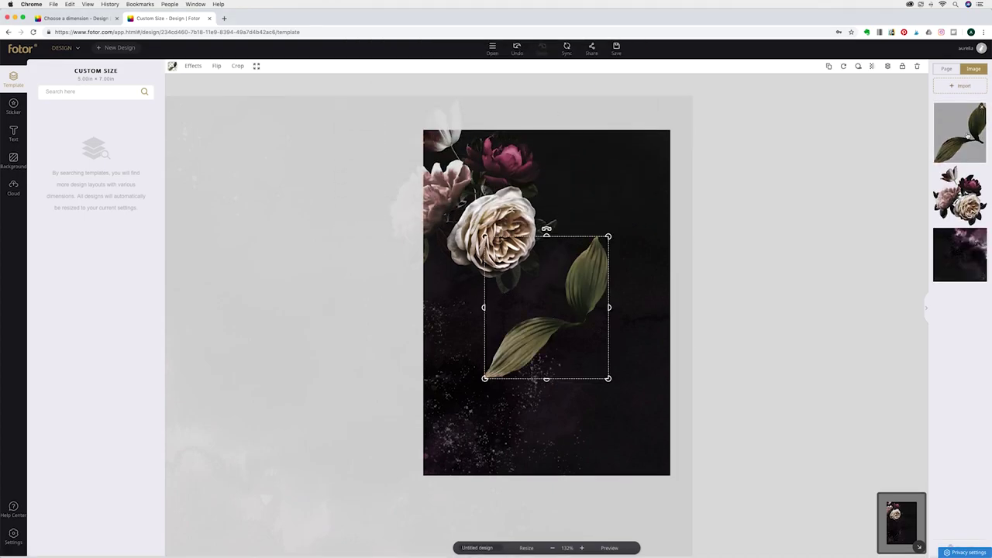
{"action": "left_click_drag", "start_coordinate": [586, 291], "coordinate": [604, 225]}
{"action": "scroll", "coordinate": [602, 159], "scroll_direction": "up", "scroll_amount": 5}
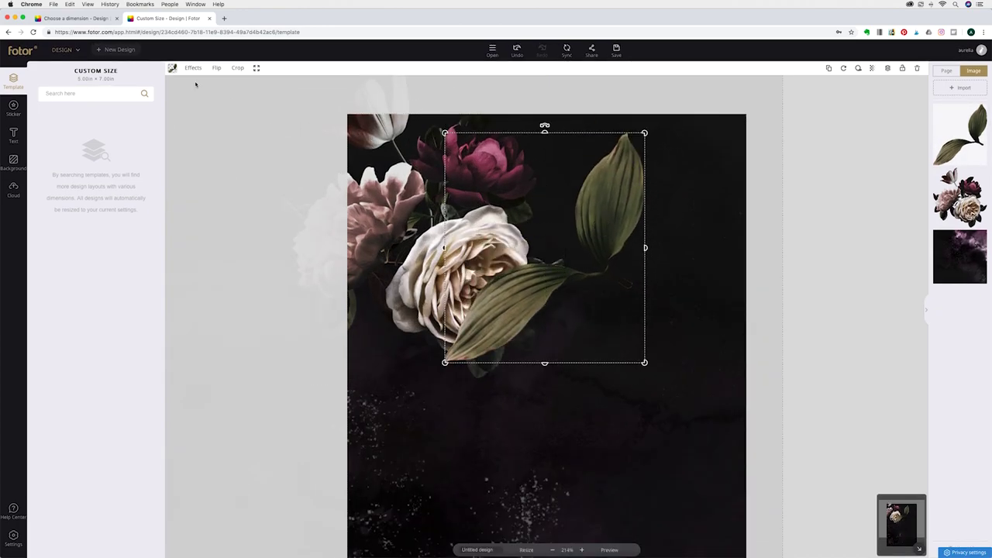
{"action": "left_click", "coordinate": [217, 68]}
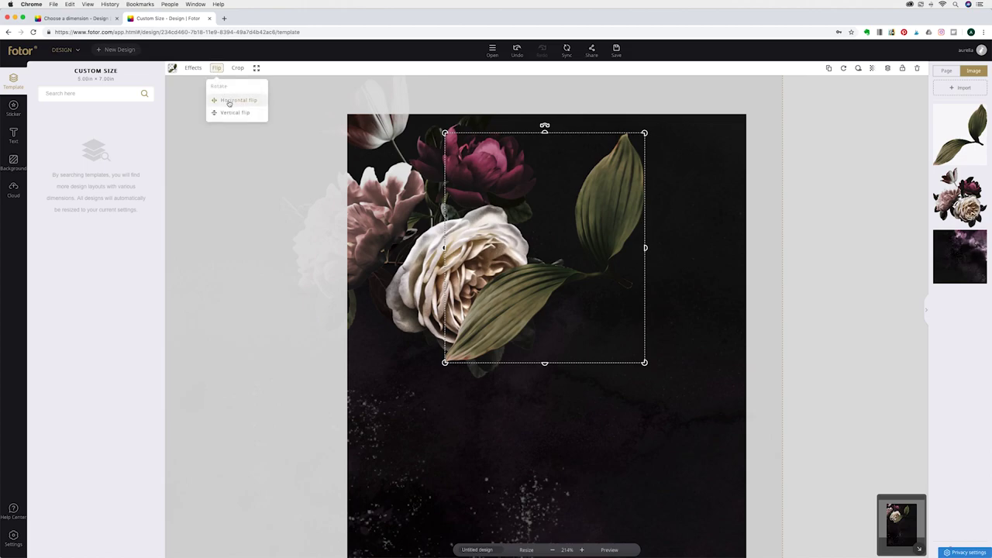
{"action": "left_click", "coordinate": [229, 101]}
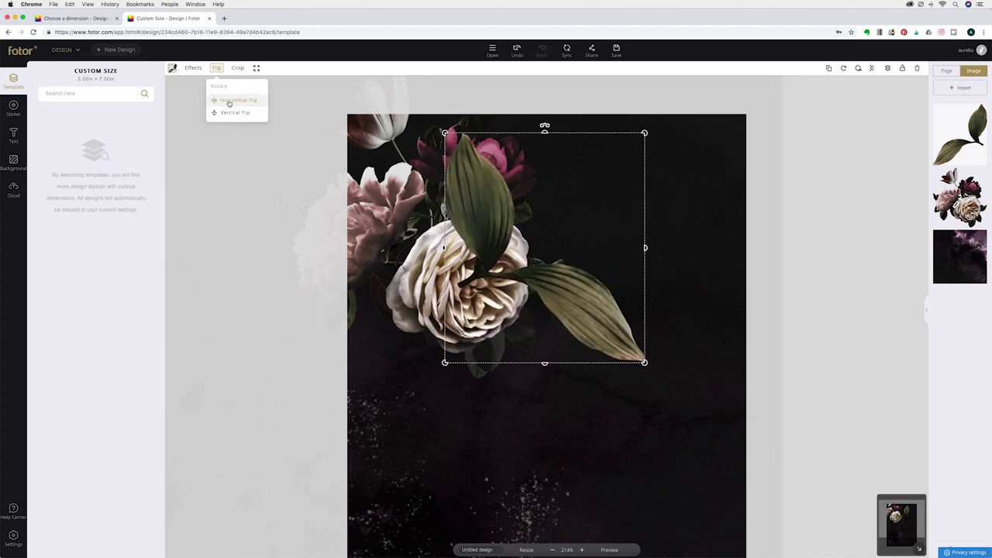
Fit the mirrored leaves beside the rose, then clone them and move the copy up-right.
{"action": "left_click_drag", "start_coordinate": [551, 285], "coordinate": [417, 392]}
{"action": "left_click_drag", "start_coordinate": [512, 468], "coordinate": [479, 438]}
{"action": "mouse_move", "coordinate": [443, 321]}
{"action": "left_mouse_down"}
{"action": "mouse_move", "coordinate": [422, 323]}
{"action": "mouse_move", "coordinate": [436, 312]}
{"action": "left_mouse_up"}
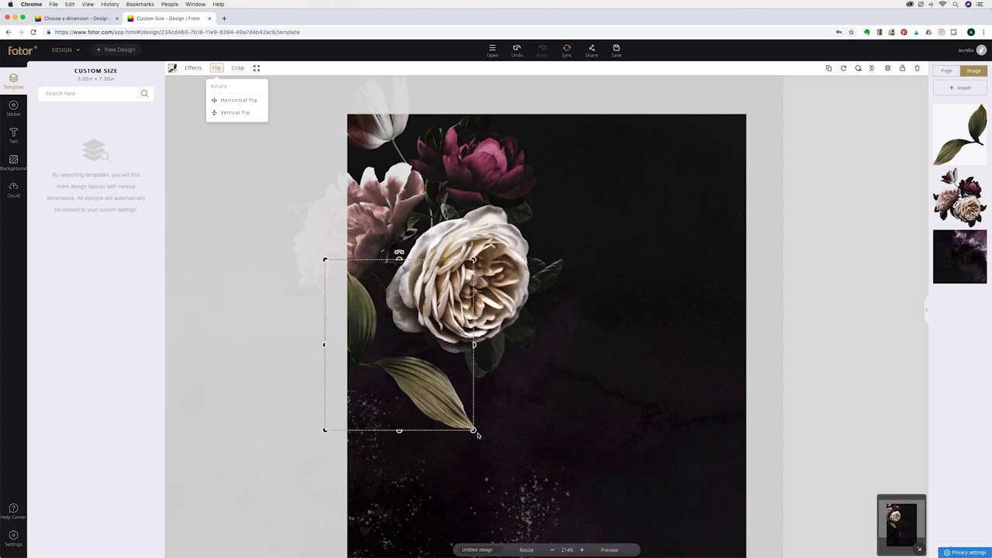
{"action": "left_click_drag", "start_coordinate": [474, 430], "coordinate": [496, 455]}
{"action": "left_click_drag", "start_coordinate": [425, 353], "coordinate": [417, 342]}
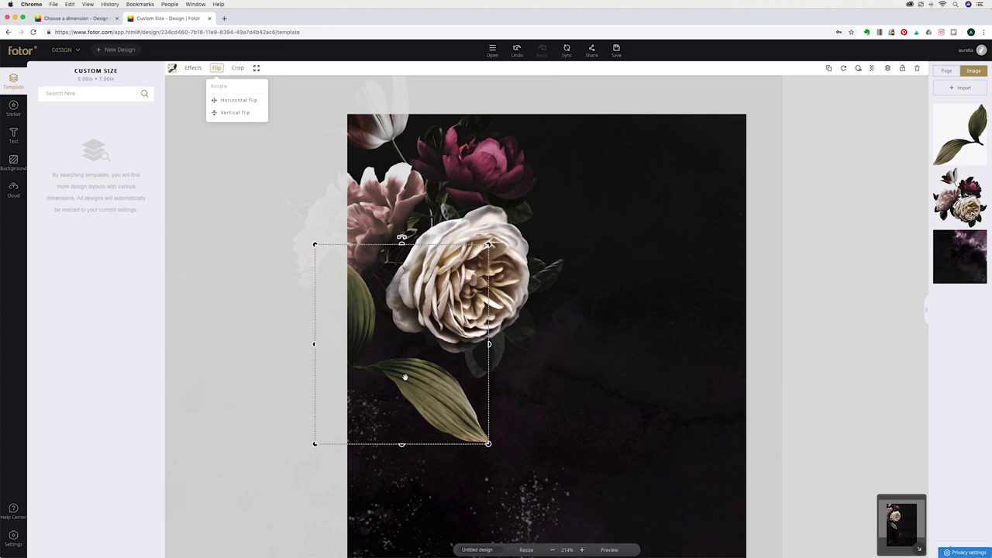
{"action": "left_click", "coordinate": [828, 70]}
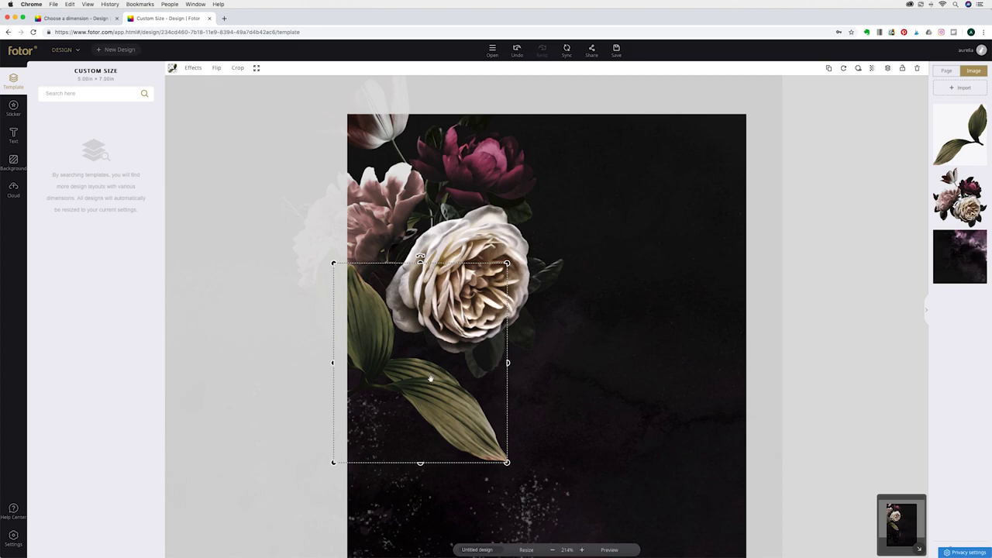
{"action": "mouse_move", "coordinate": [434, 376]}
{"action": "left_mouse_down"}
{"action": "mouse_move", "coordinate": [622, 237]}
{"action": "mouse_move", "coordinate": [594, 199]}
{"action": "mouse_move", "coordinate": [562, 230]}
{"action": "mouse_move", "coordinate": [522, 228]}
{"action": "mouse_move", "coordinate": [555, 221]}
{"action": "mouse_move", "coordinate": [539, 233]}
{"action": "left_mouse_up"}
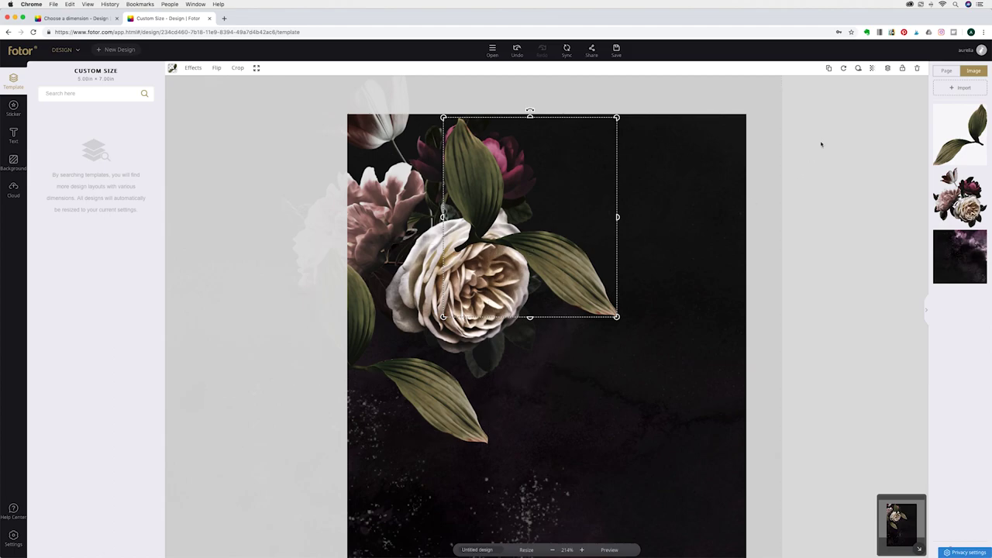
Move the leaf copy down a layer behind the bouquet and shift it up-right of the rose.
{"action": "left_click", "coordinate": [888, 69]}
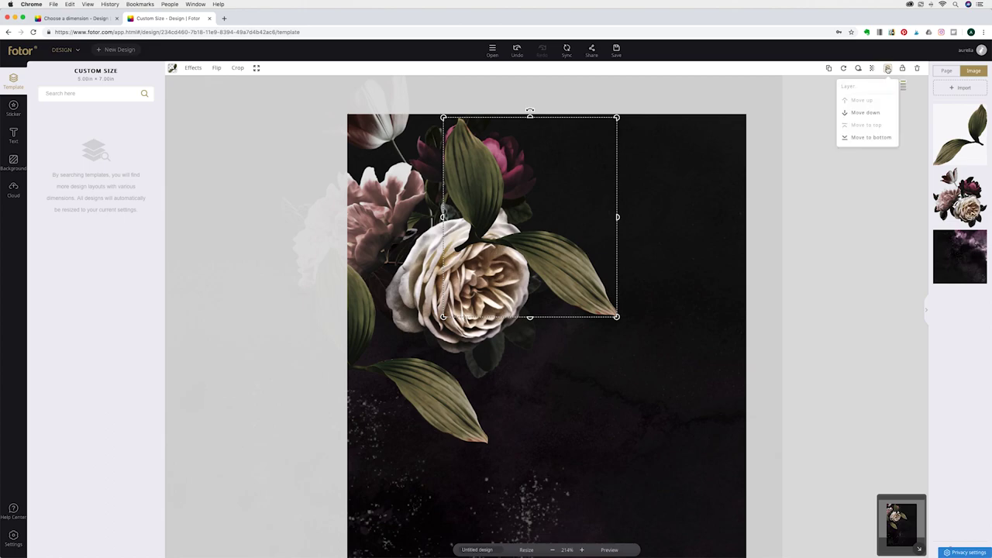
{"action": "left_click", "coordinate": [864, 112]}
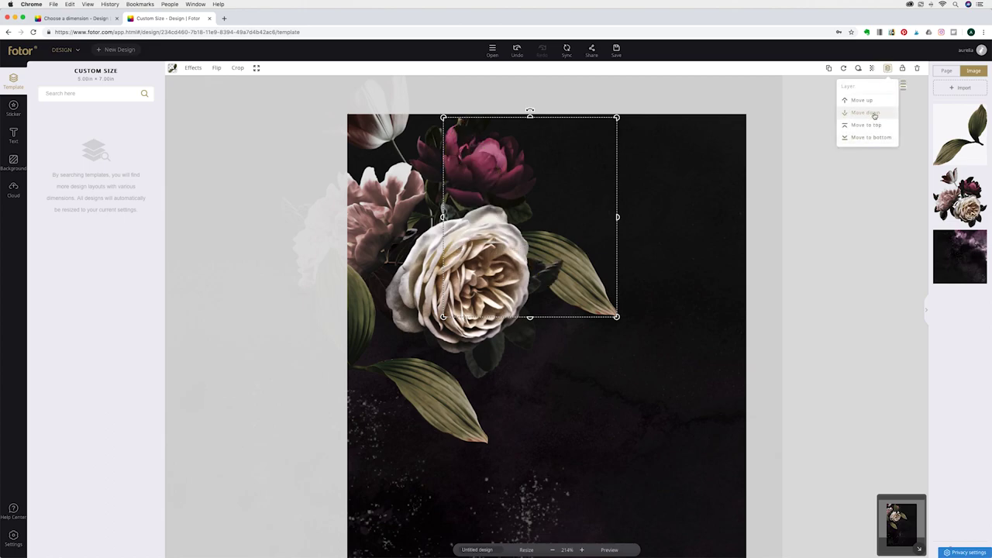
{"action": "left_click", "coordinate": [575, 217]}
{"action": "left_click_drag", "start_coordinate": [575, 217], "coordinate": [566, 217]}
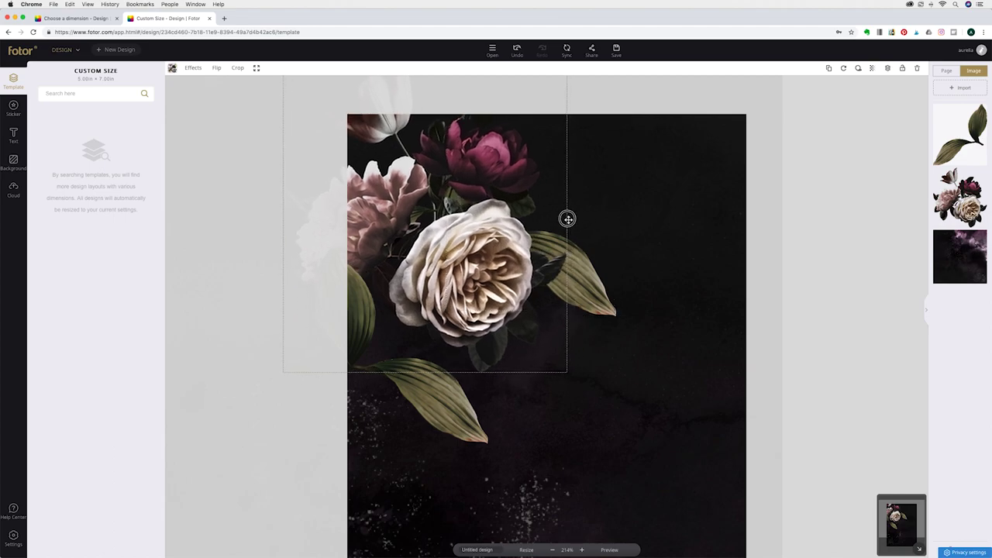
{"action": "mouse_move", "coordinate": [582, 278]}
{"action": "left_mouse_down"}
{"action": "mouse_move", "coordinate": [628, 254]}
{"action": "mouse_move", "coordinate": [581, 273]}
{"action": "mouse_move", "coordinate": [574, 241]}
{"action": "mouse_move", "coordinate": [601, 272]}
{"action": "left_mouse_up"}
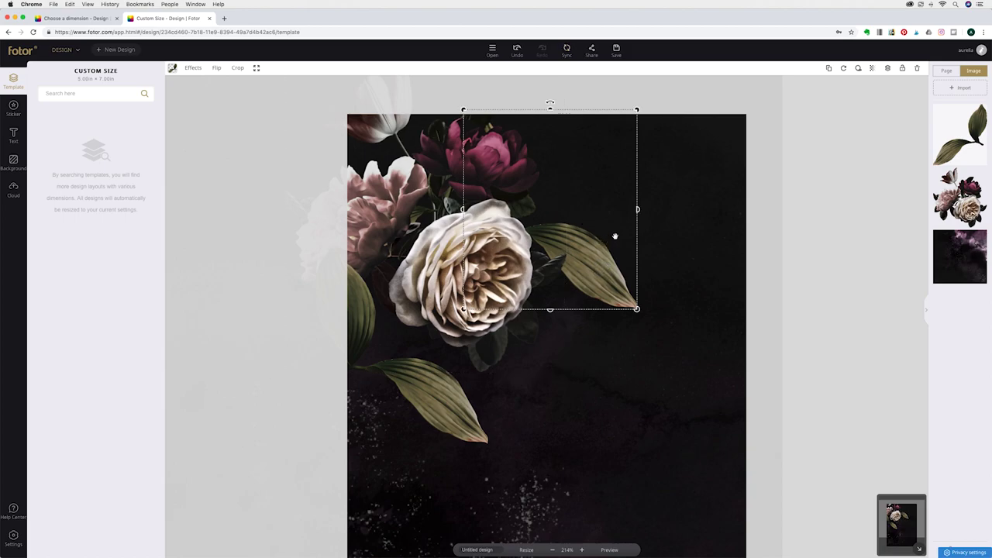
{"action": "mouse_move", "coordinate": [609, 238]}
{"action": "left_mouse_down"}
{"action": "mouse_move", "coordinate": [637, 223]}
{"action": "mouse_move", "coordinate": [637, 233]}
{"action": "mouse_move", "coordinate": [615, 235]}
{"action": "mouse_move", "coordinate": [632, 207]}
{"action": "mouse_move", "coordinate": [625, 232]}
{"action": "left_mouse_up"}
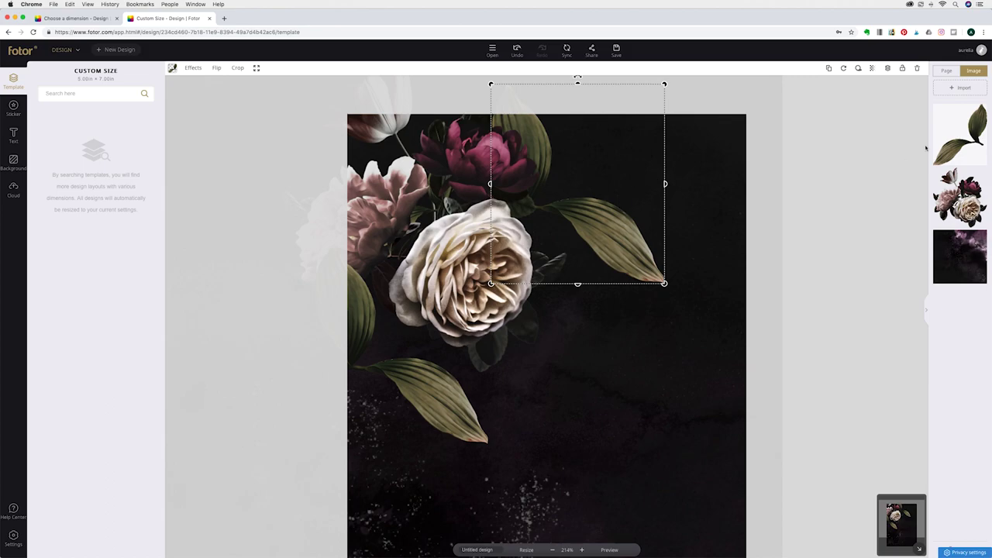
Set the back leaf sprig's transparency to about 35% and deselect it.
{"action": "left_click", "coordinate": [873, 69]}
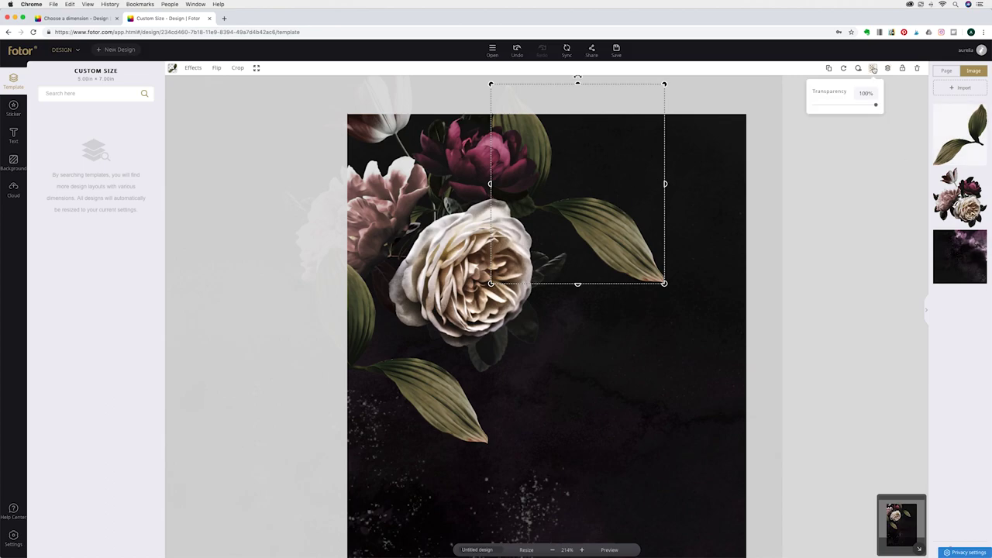
{"action": "left_click_drag", "start_coordinate": [877, 107], "coordinate": [836, 105]}
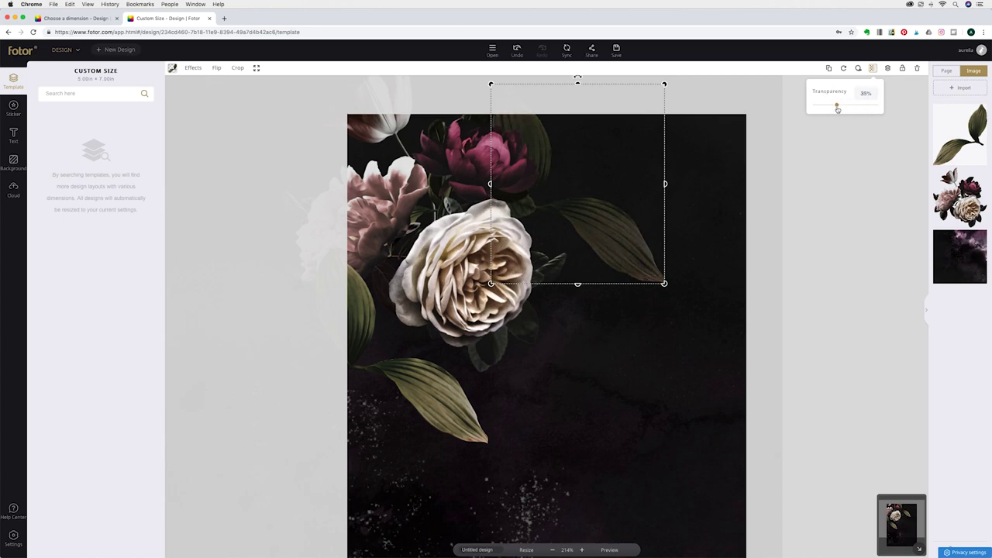
{"action": "left_click", "coordinate": [637, 343]}
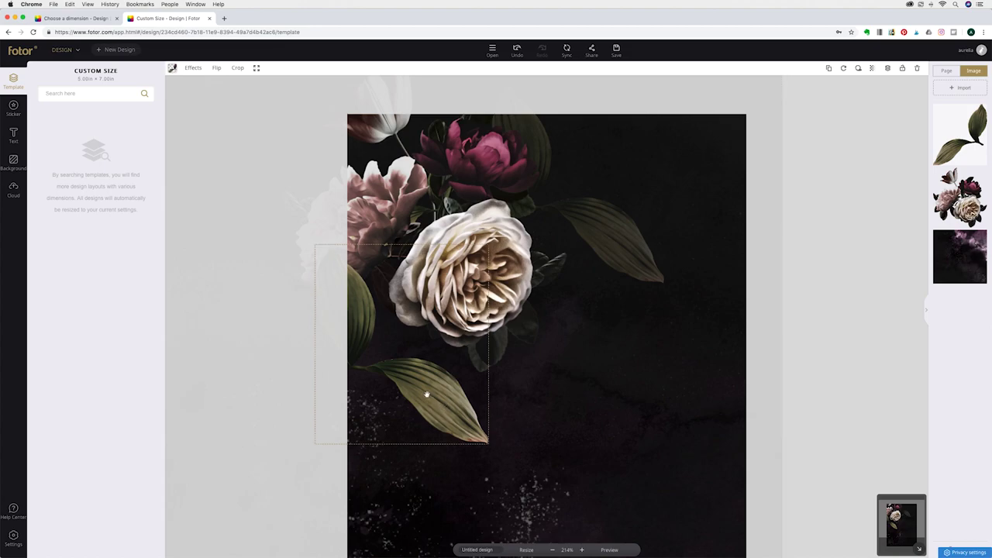
Recolour the leaf sprig left of the rose pinkish-brown with Temperature 17 and Tint -35.
{"action": "left_click", "coordinate": [428, 395]}
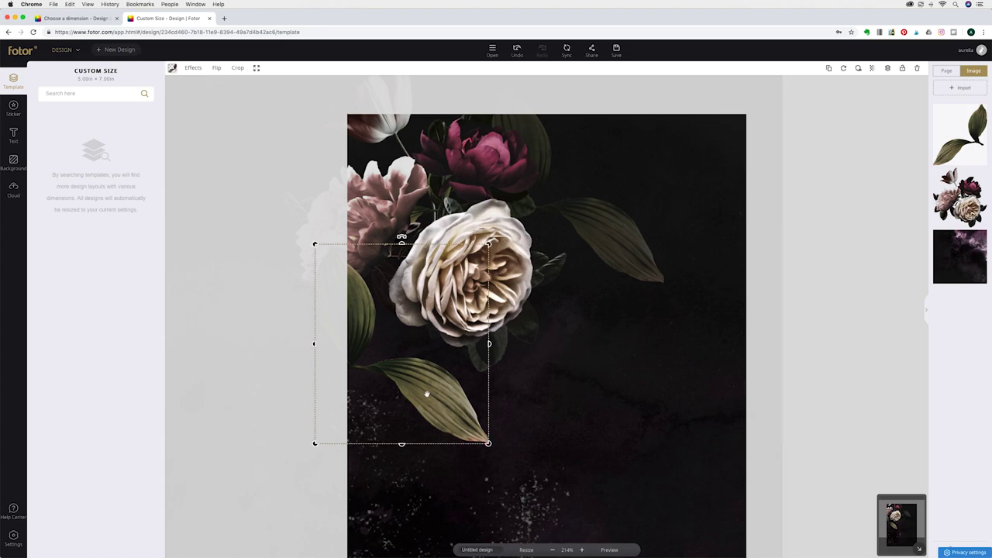
{"action": "left_click", "coordinate": [194, 68]}
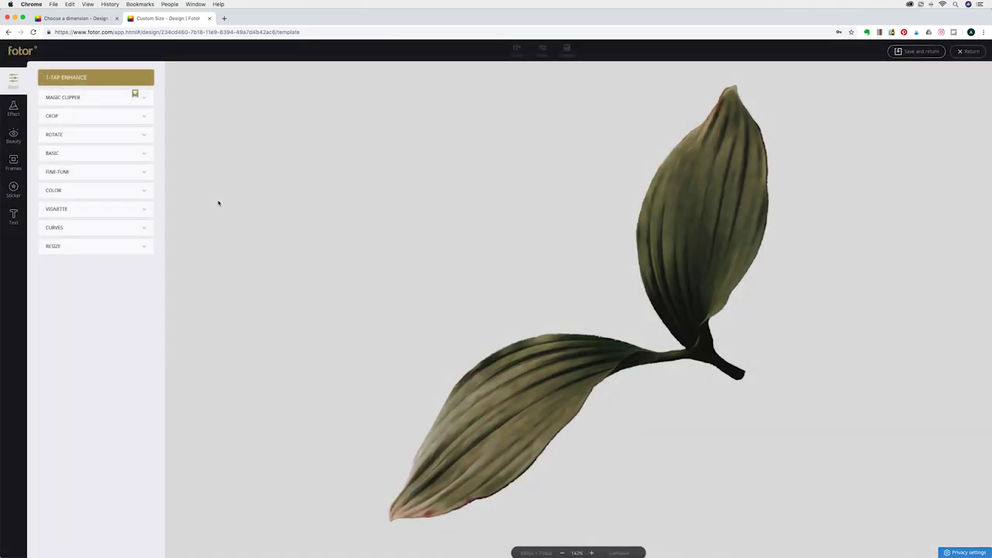
{"action": "left_click", "coordinate": [101, 191]}
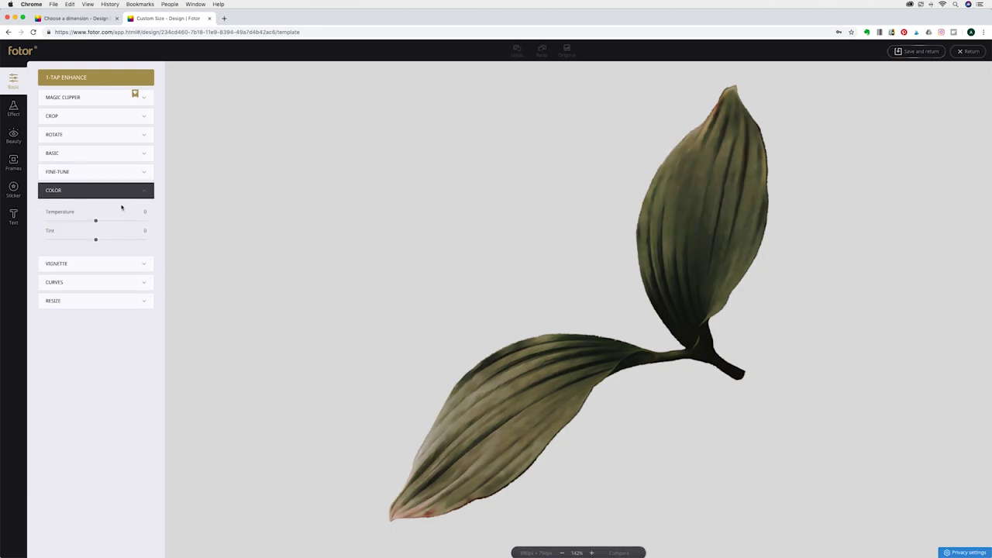
{"action": "left_click_drag", "start_coordinate": [95, 220], "coordinate": [62, 243]}
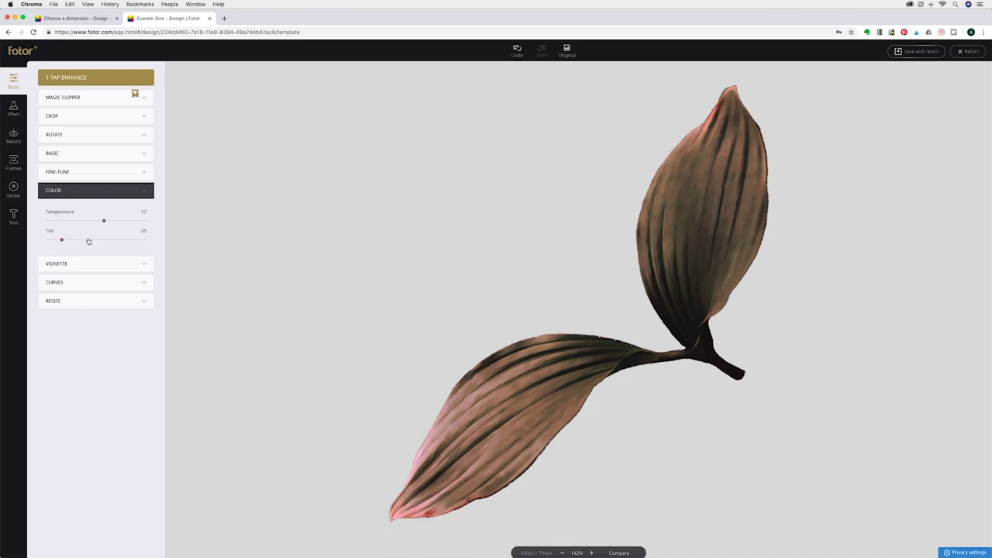
{"action": "left_click", "coordinate": [916, 51]}
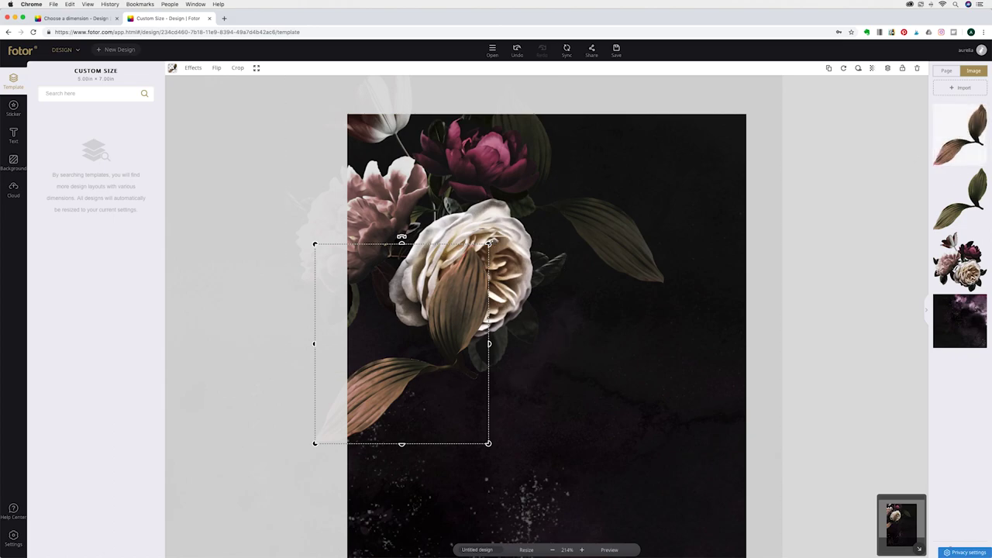
Tilt the brown leaf steeply, shrink it under the white rose at the left edge, and lock it.
{"action": "left_click_drag", "start_coordinate": [401, 237], "coordinate": [444, 336]}
{"action": "left_click_drag", "start_coordinate": [520, 316], "coordinate": [478, 321]}
{"action": "left_click_drag", "start_coordinate": [405, 345], "coordinate": [436, 344]}
{"action": "left_click", "coordinate": [902, 68]}
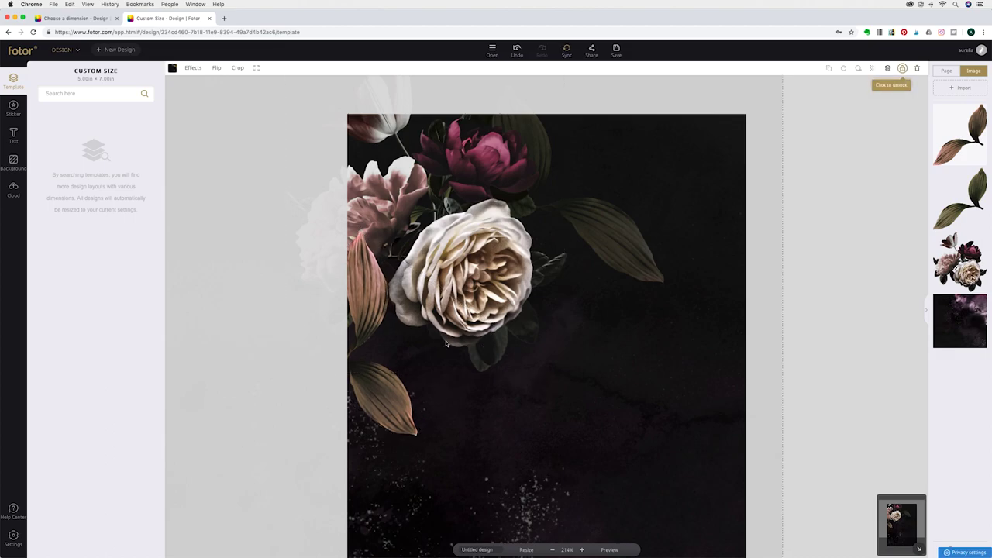
Show the uploaded images and zoom out to see more of the page.
{"action": "left_click", "coordinate": [14, 189]}
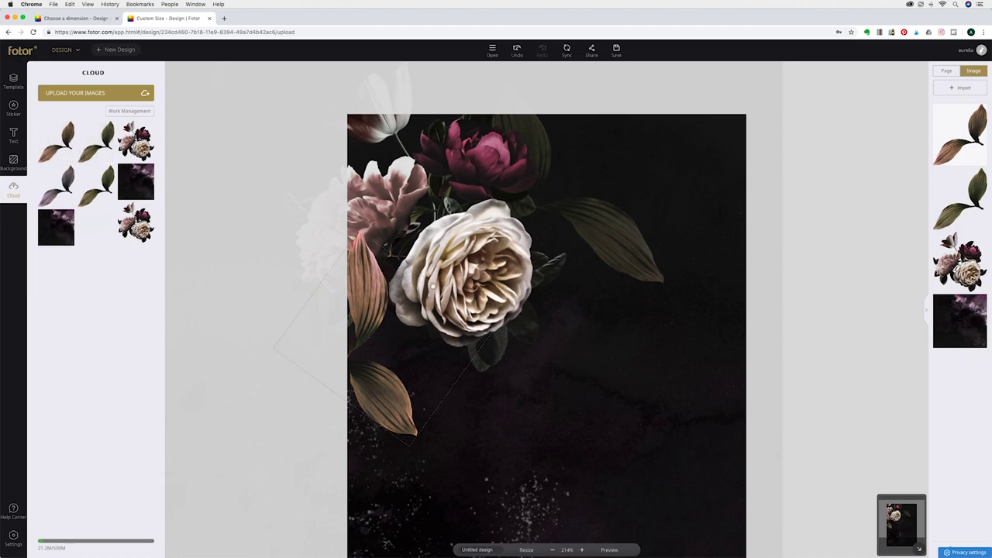
{"action": "left_click", "coordinate": [553, 550]}
{"action": "left_click", "coordinate": [553, 549]}
{"action": "left_click", "coordinate": [553, 549]}
{"action": "left_click", "coordinate": [553, 549]}
{"action": "left_click", "coordinate": [553, 550]}
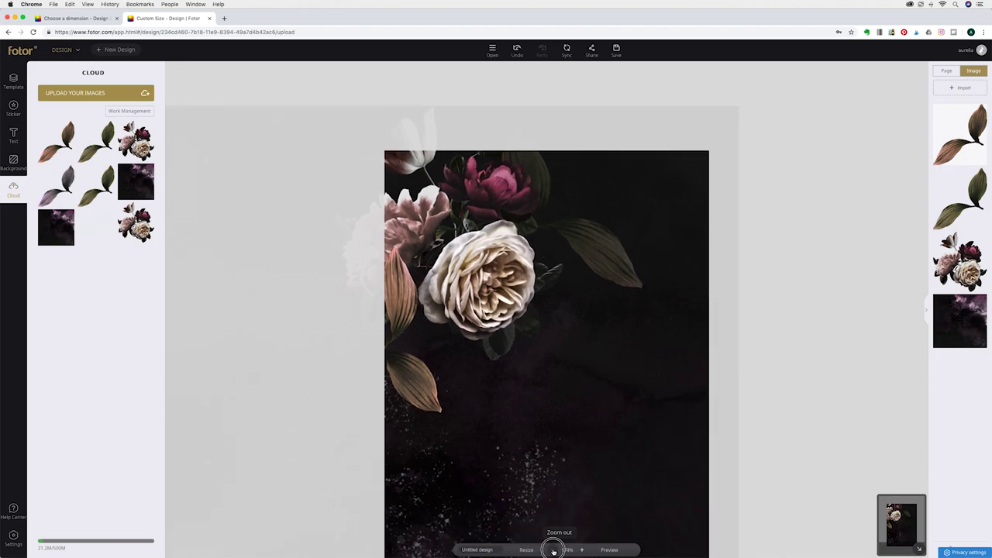
{"action": "left_click", "coordinate": [553, 549]}
{"action": "scroll", "coordinate": [585, 323], "scroll_direction": "down", "scroll_amount": 1}
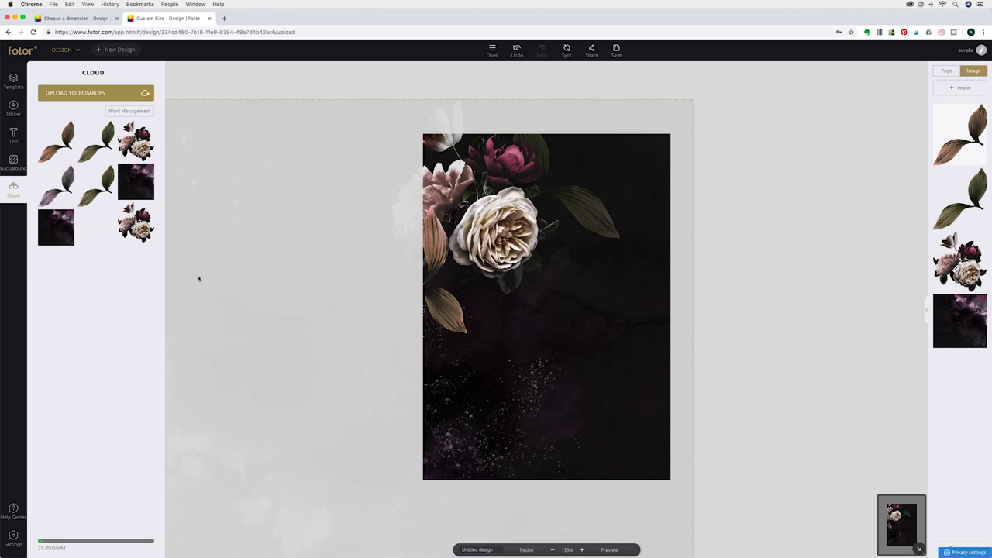
Add a Basic Shapes square and stretch it into a band across the page bottom.
{"action": "left_click", "coordinate": [13, 105]}
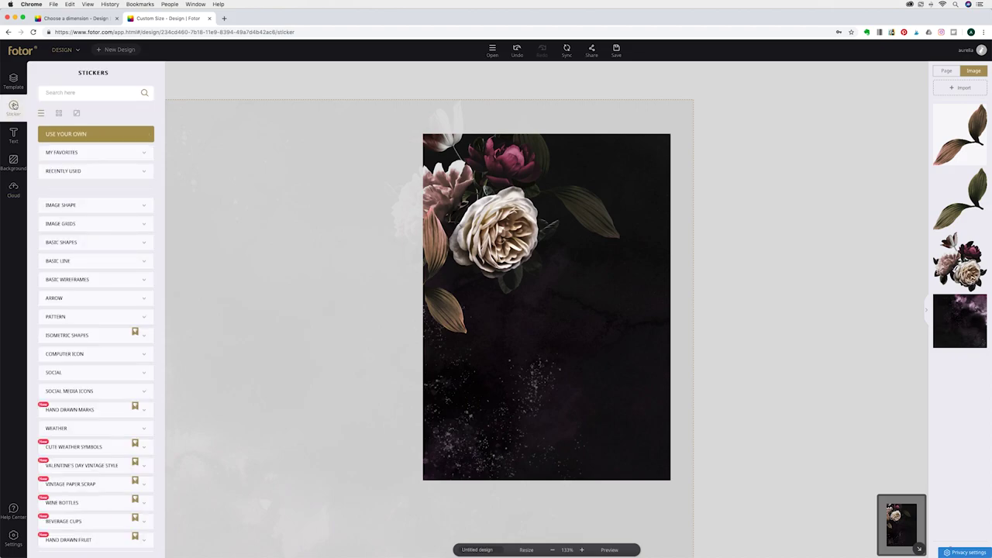
{"action": "left_click", "coordinate": [143, 261]}
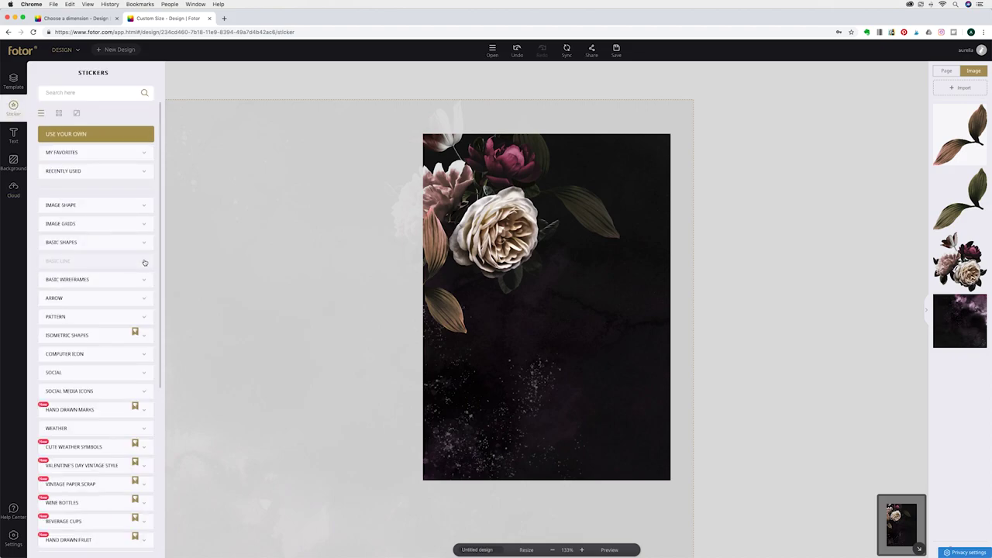
{"action": "left_click", "coordinate": [140, 155]}
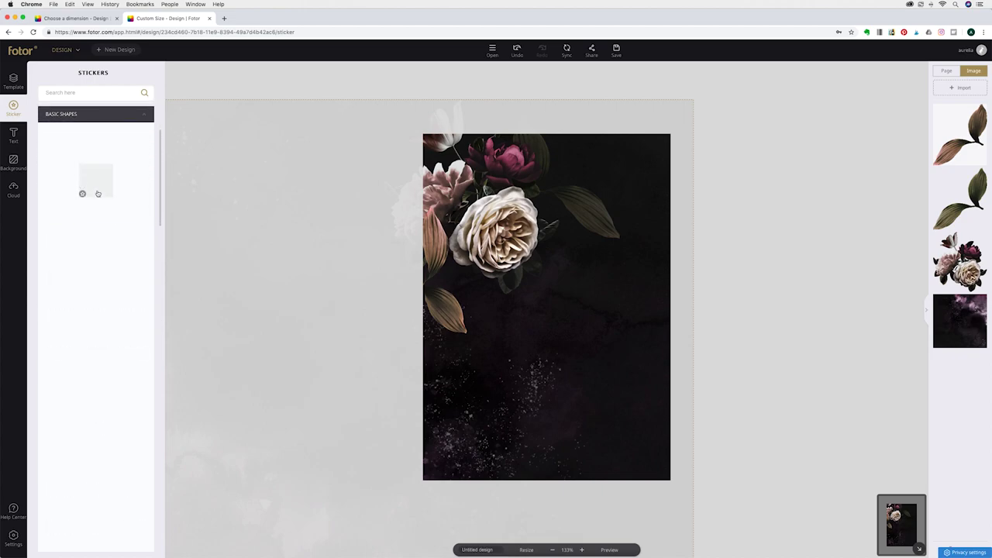
{"action": "left_click", "coordinate": [61, 141]}
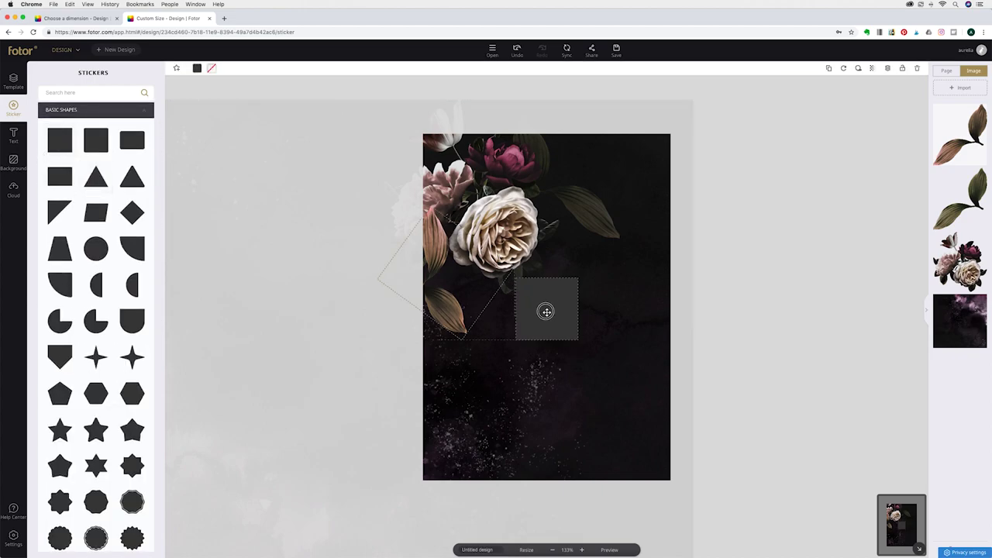
{"action": "left_click_drag", "start_coordinate": [547, 313], "coordinate": [686, 456]}
{"action": "left_click_drag", "start_coordinate": [533, 425], "coordinate": [582, 433]}
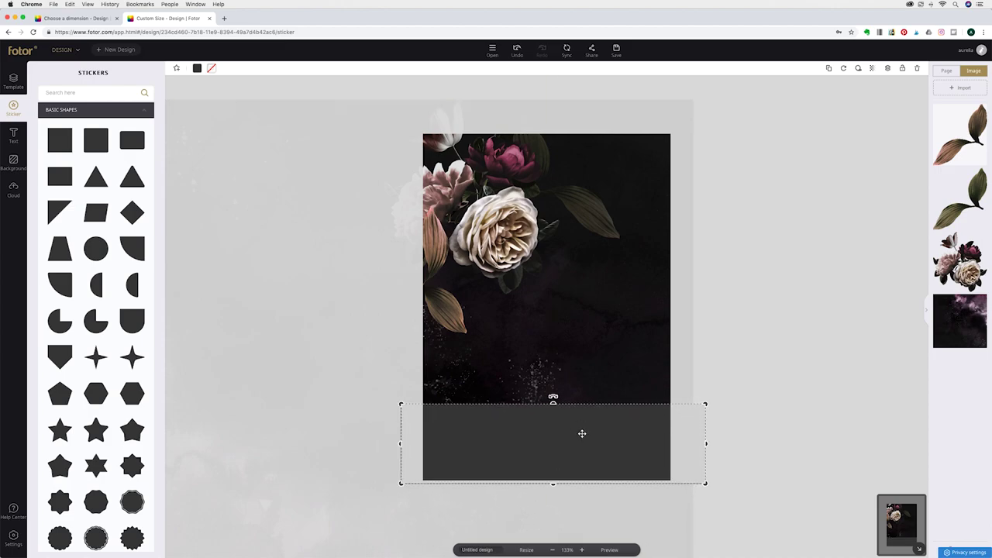
Fill the band with near-black #0d0d0d sampled from the background with the eyedropper.
{"action": "left_click", "coordinate": [197, 68]}
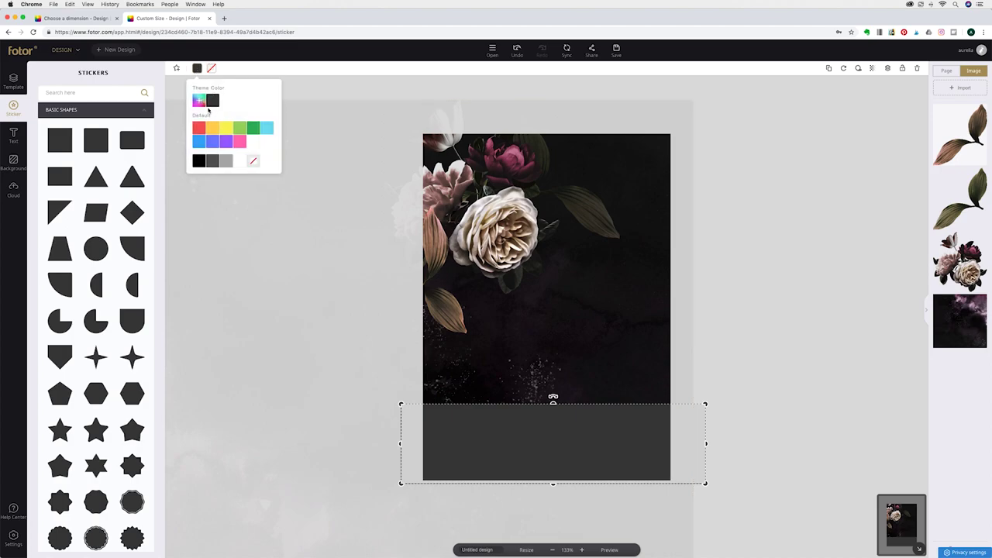
{"action": "left_click", "coordinate": [200, 101]}
{"action": "left_click", "coordinate": [275, 219]}
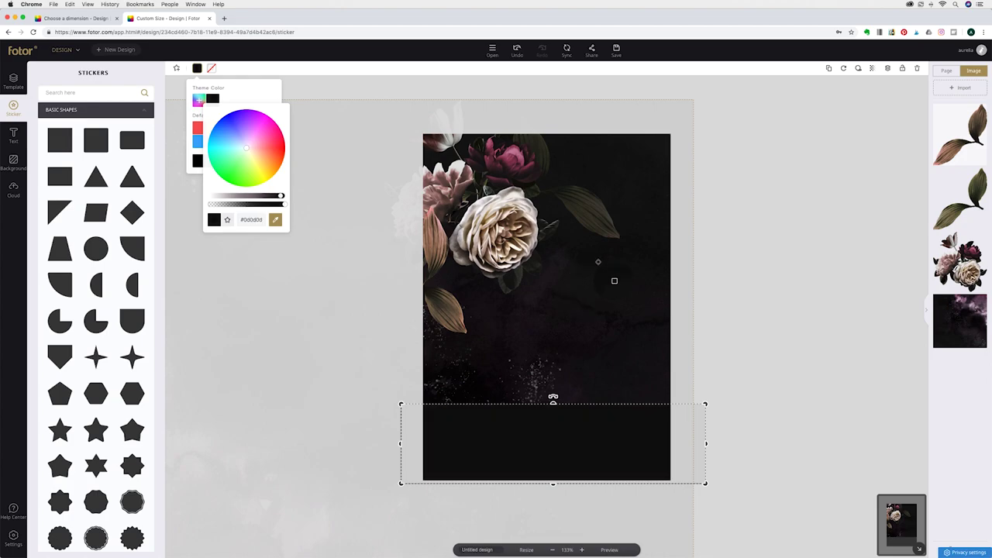
{"action": "left_click", "coordinate": [602, 267]}
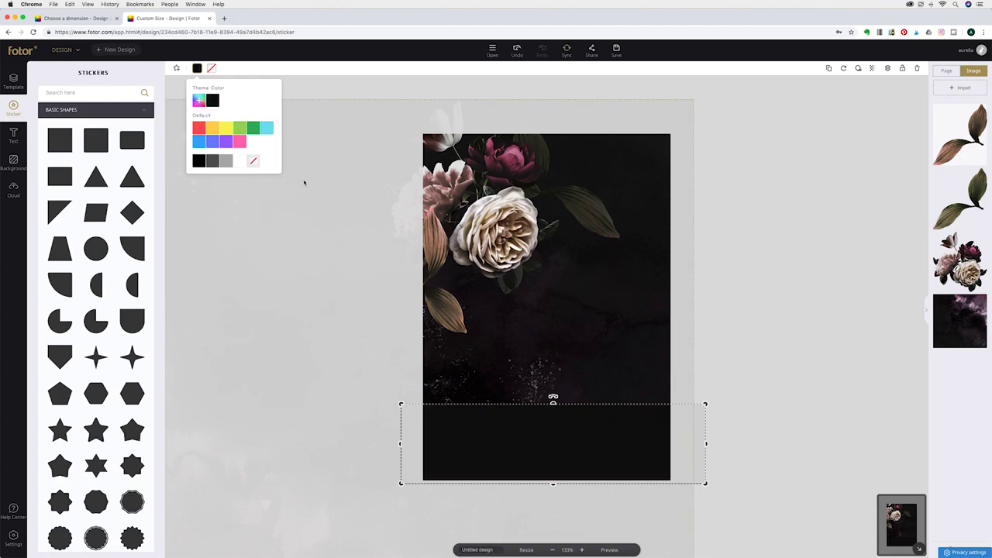
{"action": "left_click", "coordinate": [428, 345]}
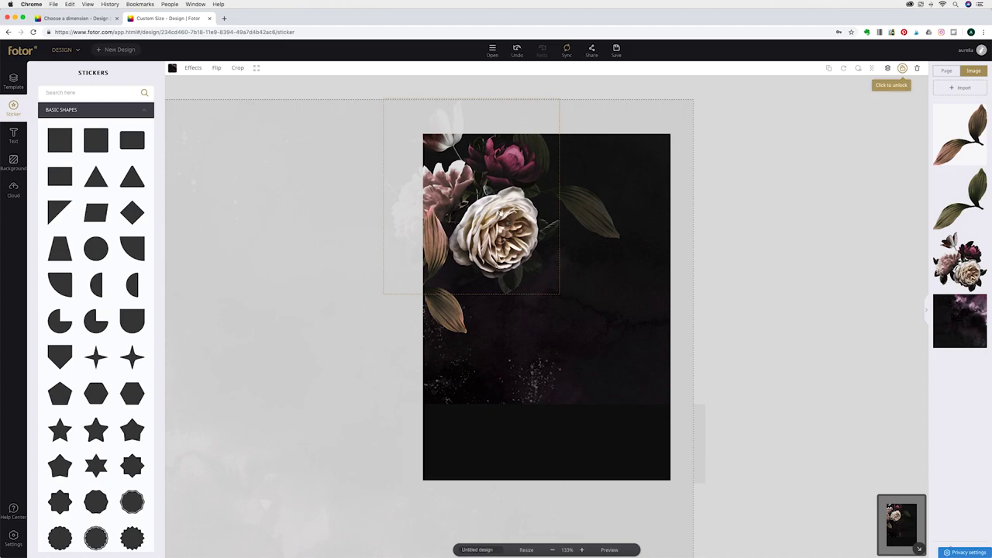
Place the small flower bouquet in the bottom-right corner, cropped to fit the dark band.
{"action": "left_click", "coordinate": [959, 264]}
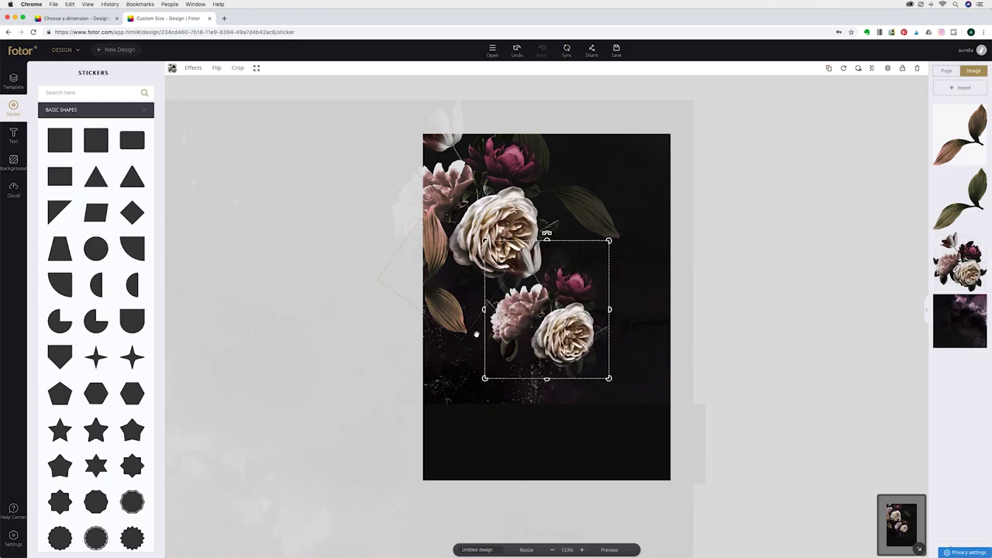
{"action": "left_click_drag", "start_coordinate": [546, 310], "coordinate": [642, 443]}
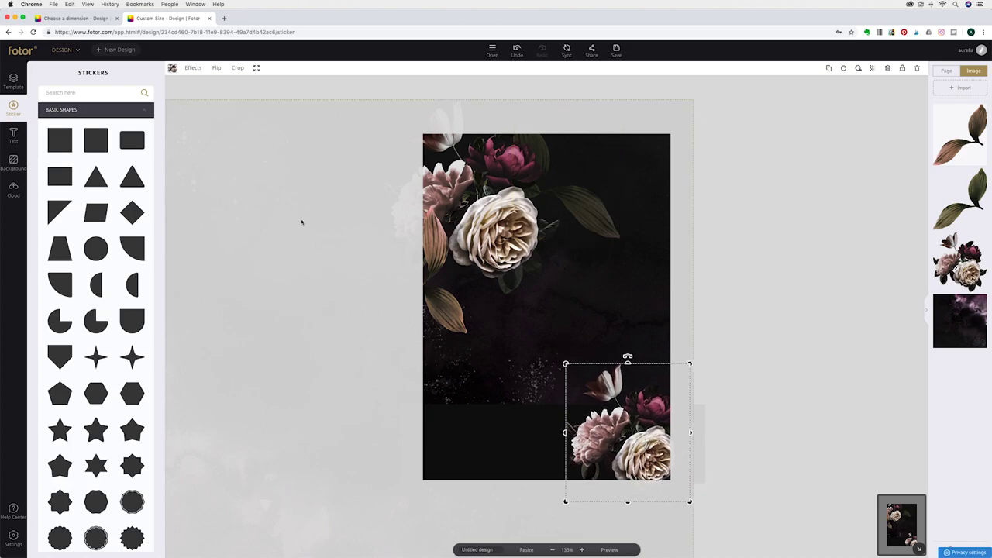
{"action": "left_click", "coordinate": [237, 68]}
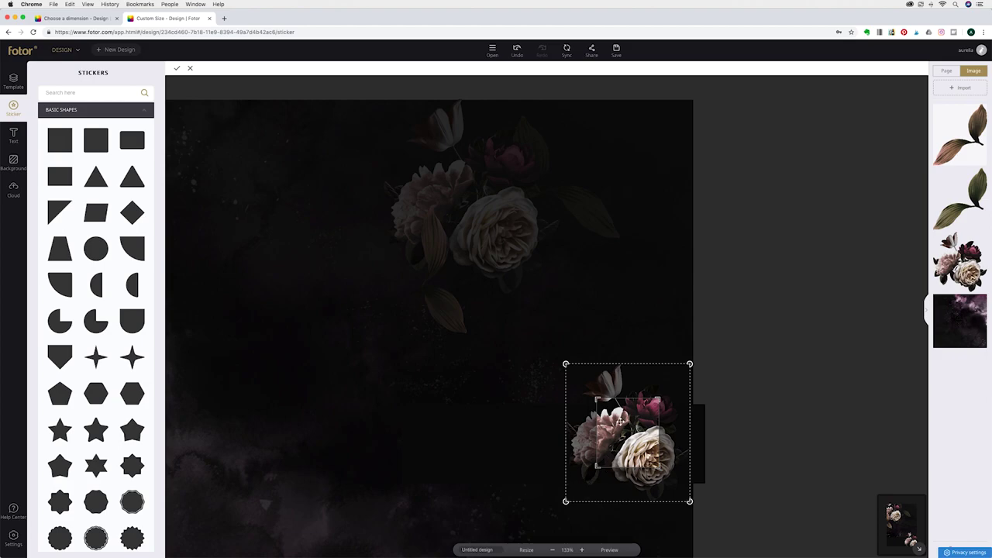
{"action": "left_click", "coordinate": [582, 550]}
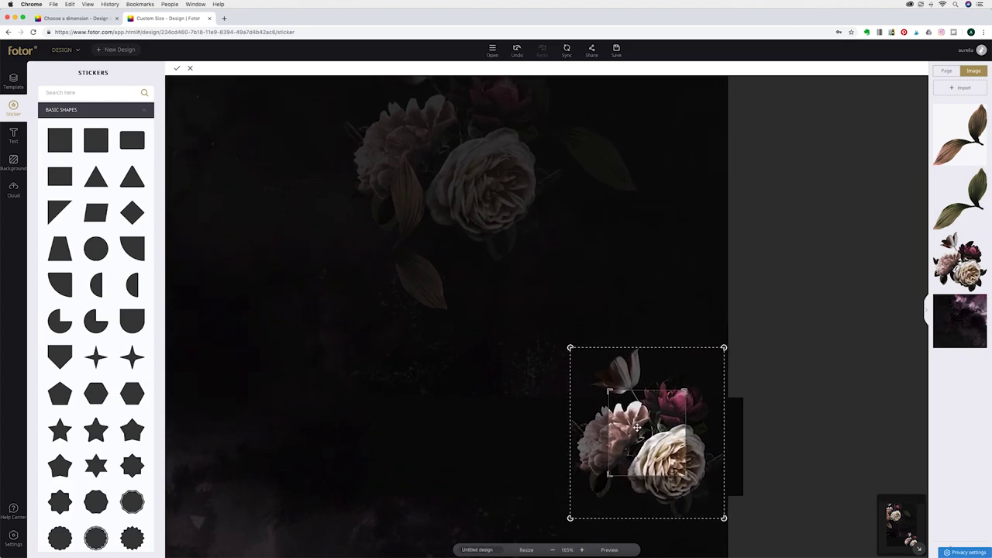
{"action": "left_click_drag", "start_coordinate": [609, 390], "coordinate": [570, 396]}
{"action": "left_click_drag", "start_coordinate": [685, 474], "coordinate": [728, 496]}
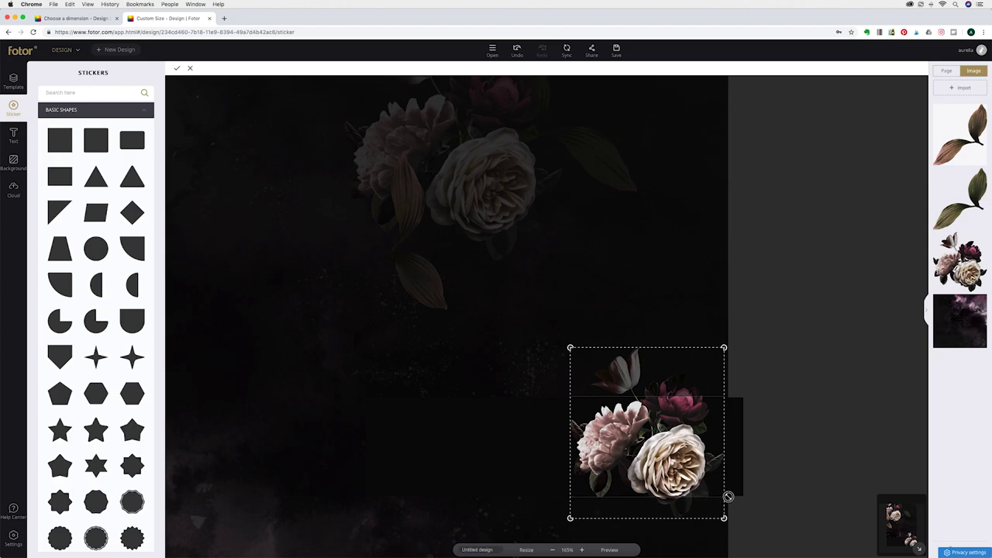
{"action": "left_click", "coordinate": [177, 70]}
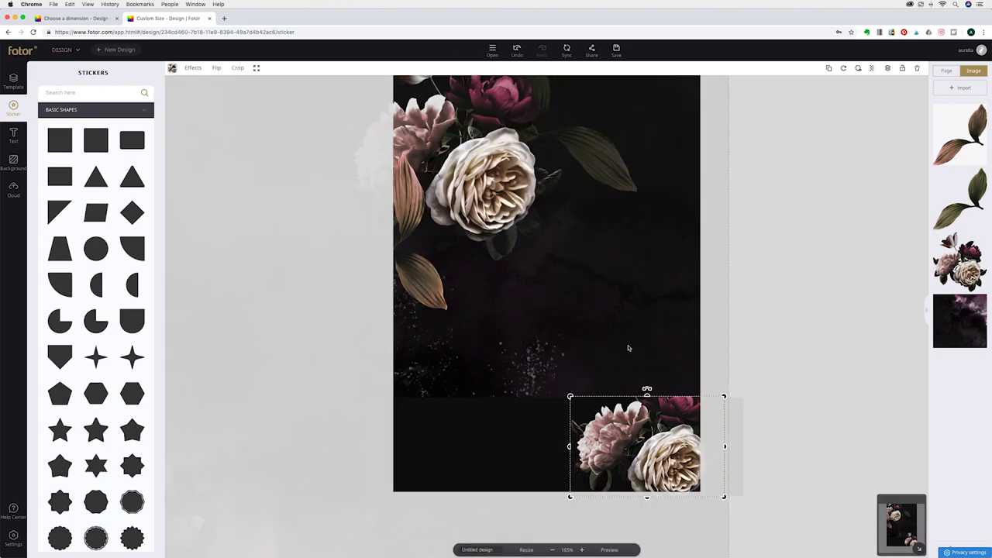
Deselect the bouquet and expand the Basic Line stickers.
{"action": "left_click", "coordinate": [793, 327]}
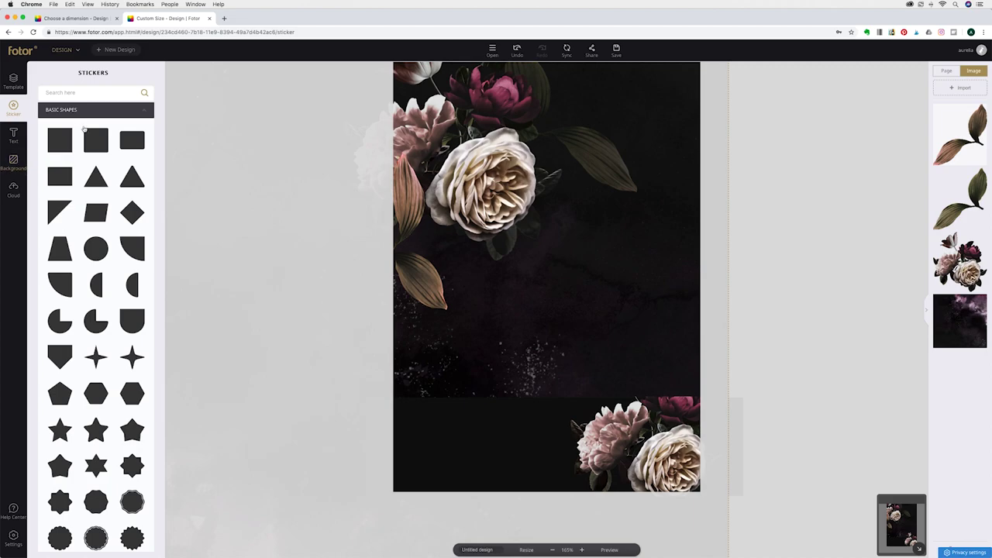
{"action": "left_click", "coordinate": [143, 111]}
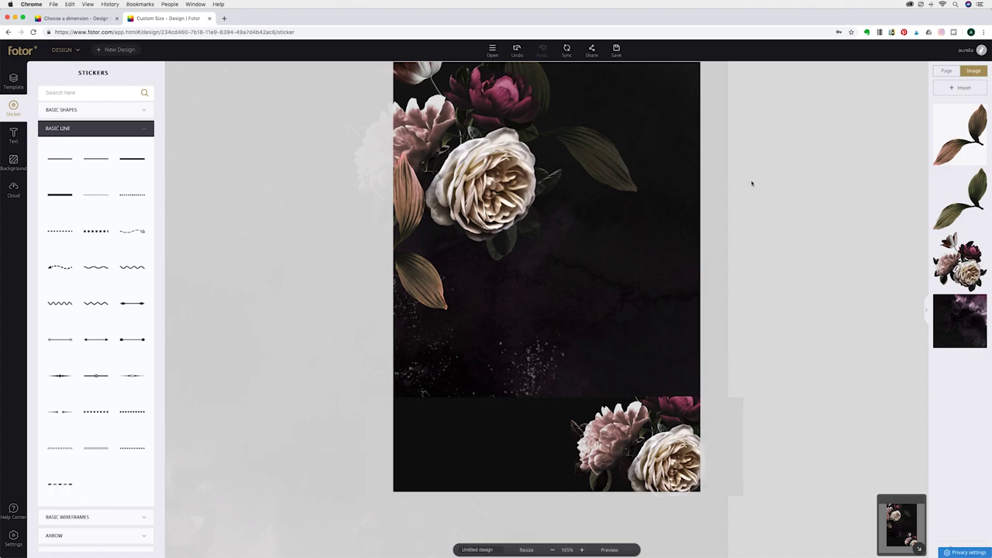
Set the download to PDF file type with Printing (CMYK) mode.
{"action": "left_click", "coordinate": [616, 49]}
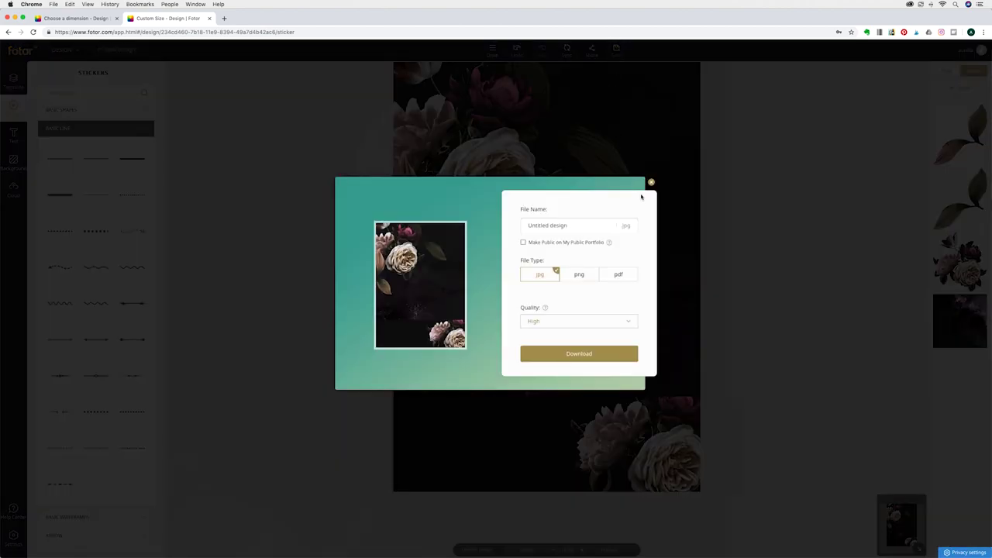
{"action": "left_click", "coordinate": [623, 277]}
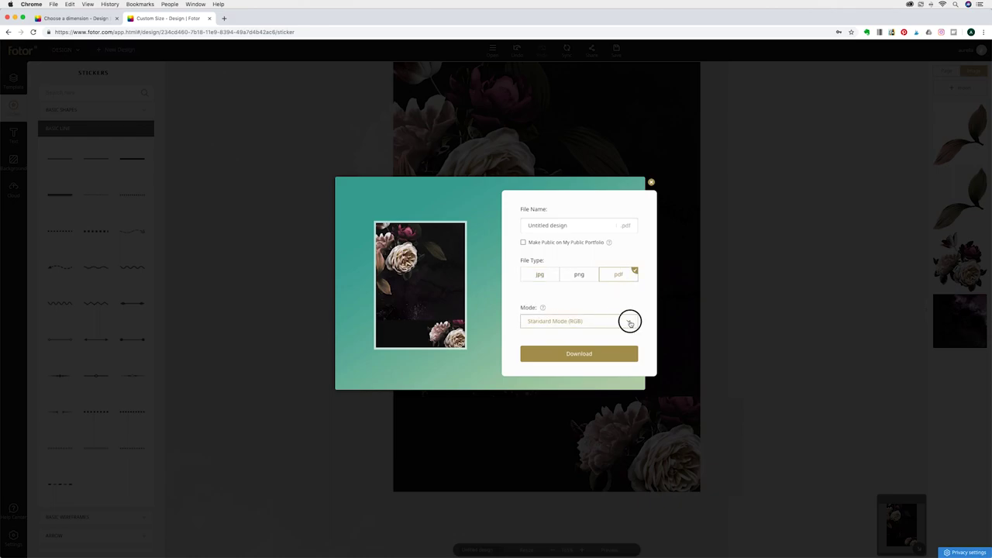
{"action": "left_click", "coordinate": [629, 321]}
{"action": "left_click", "coordinate": [558, 347]}
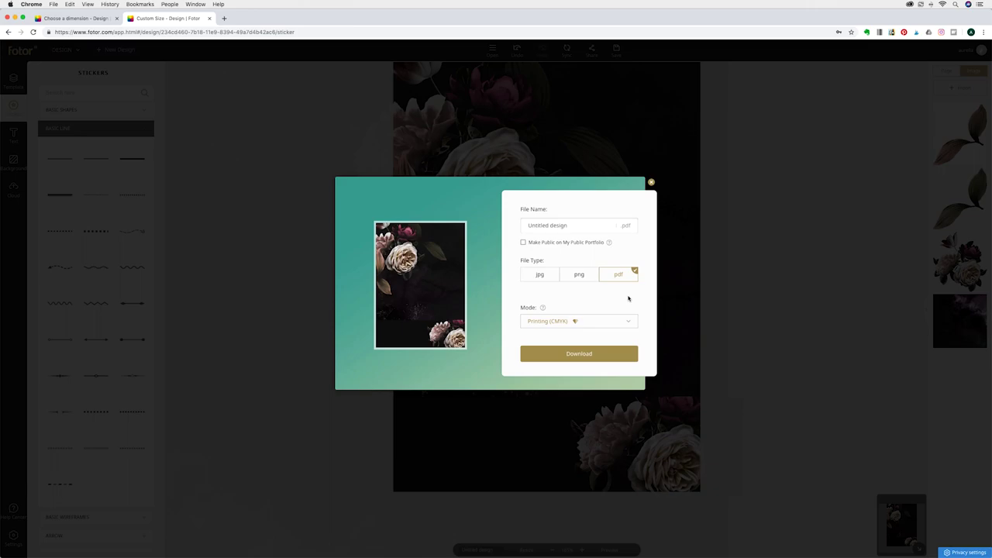